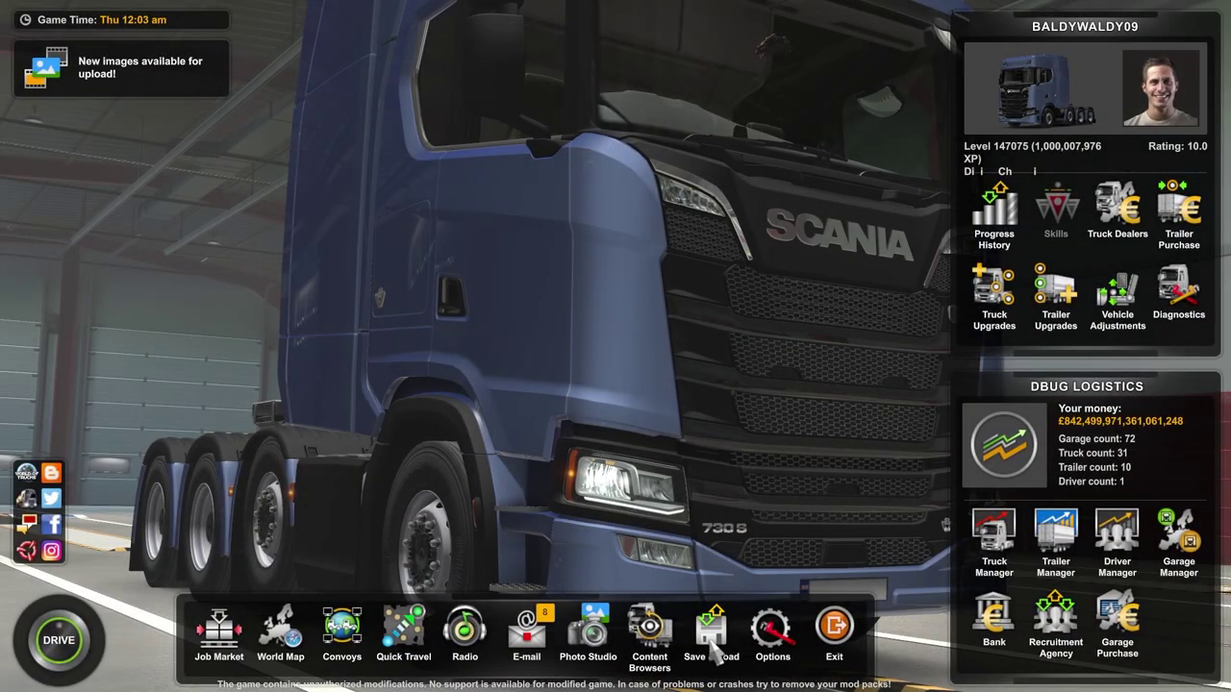
- Save the current Euro Truck Simulator 2 progress by overwriting the 'Save Edits' slot
left_click(716, 653)
left_click(467, 264)
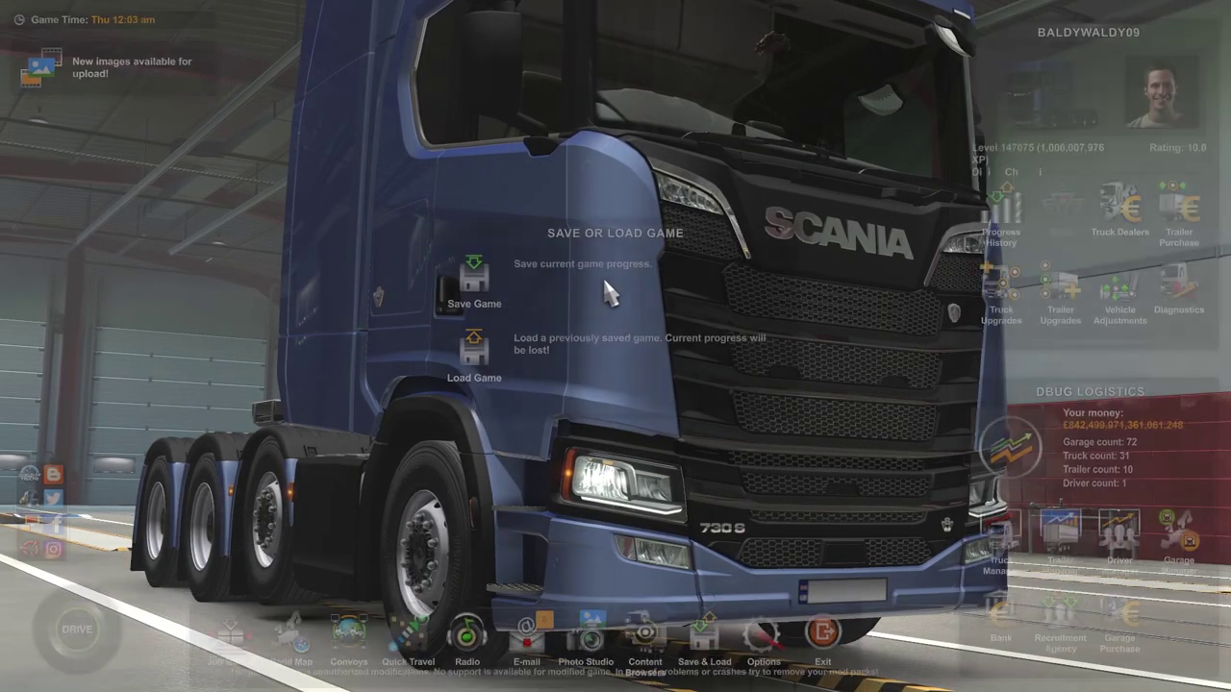
left_click(594, 248)
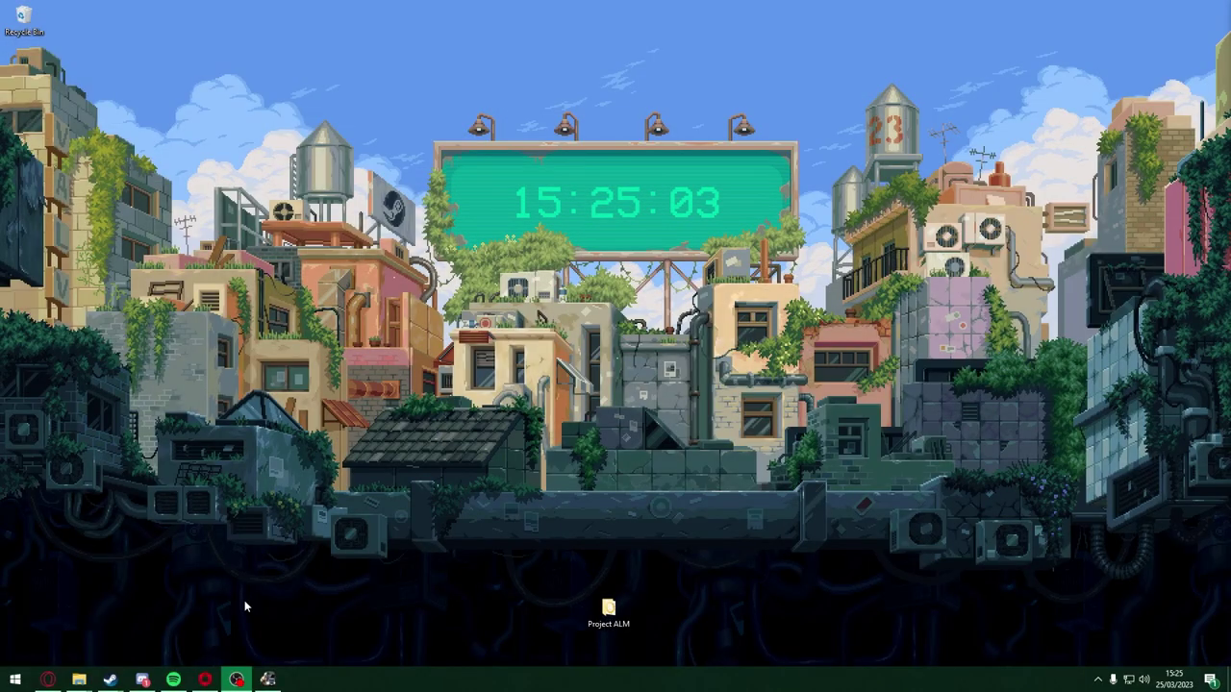
- Switch to Discord and open #scania-se under Save Edits to find the Heart Lights post
left_click(144, 680)
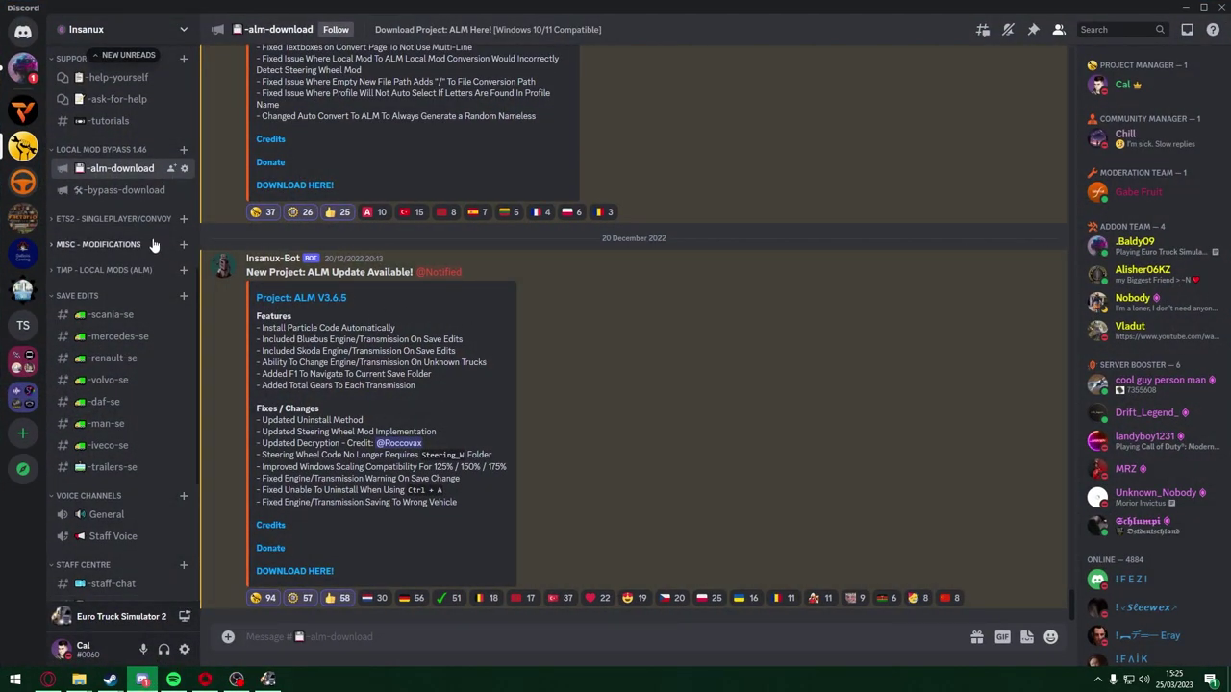
scroll(154, 241, "up", 2)
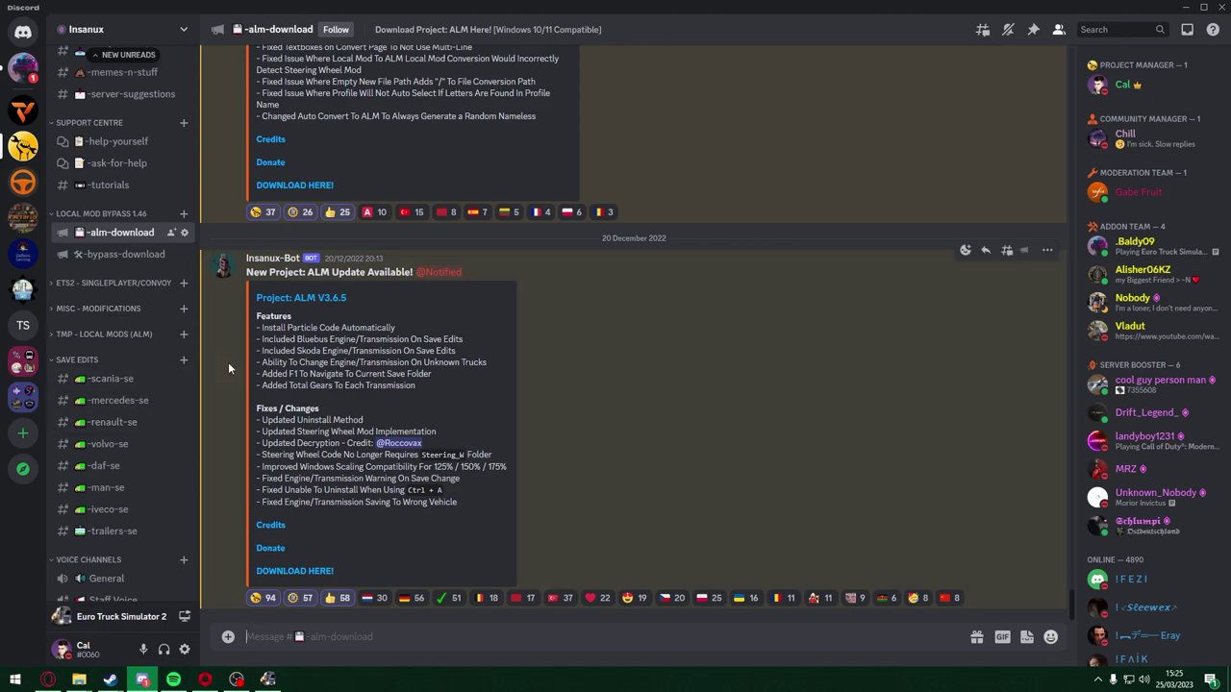
left_click(111, 380)
scroll(459, 382, "down", 3)
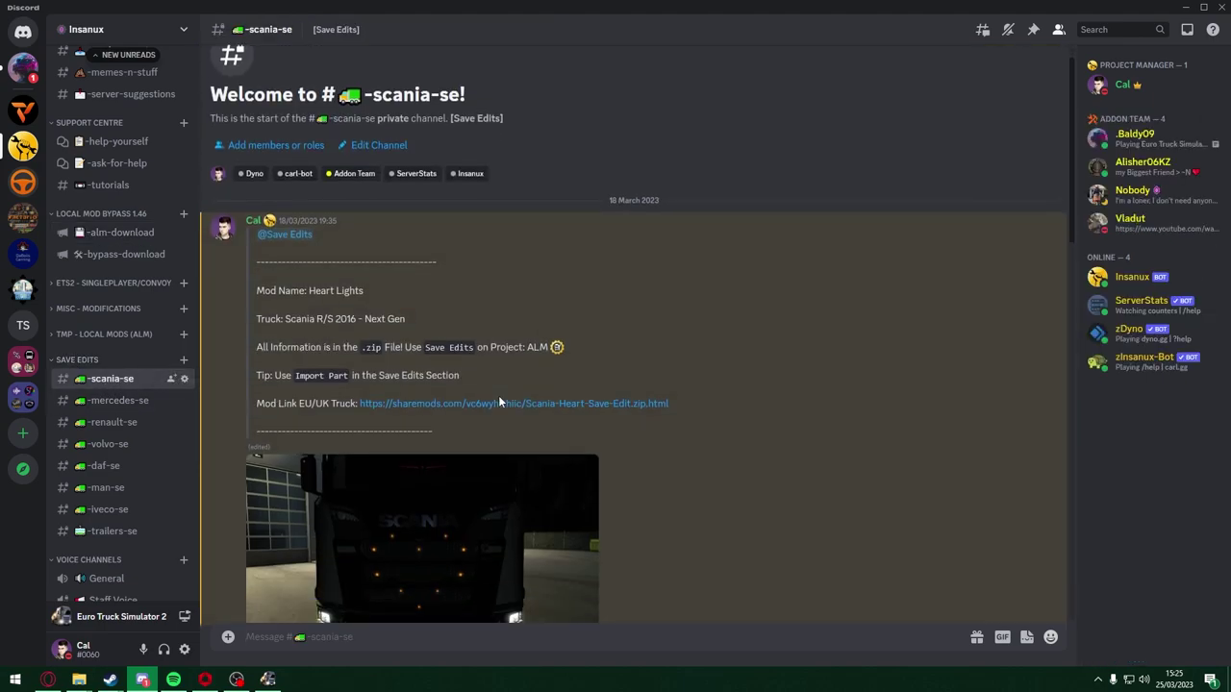
scroll(459, 383, "up", 1)
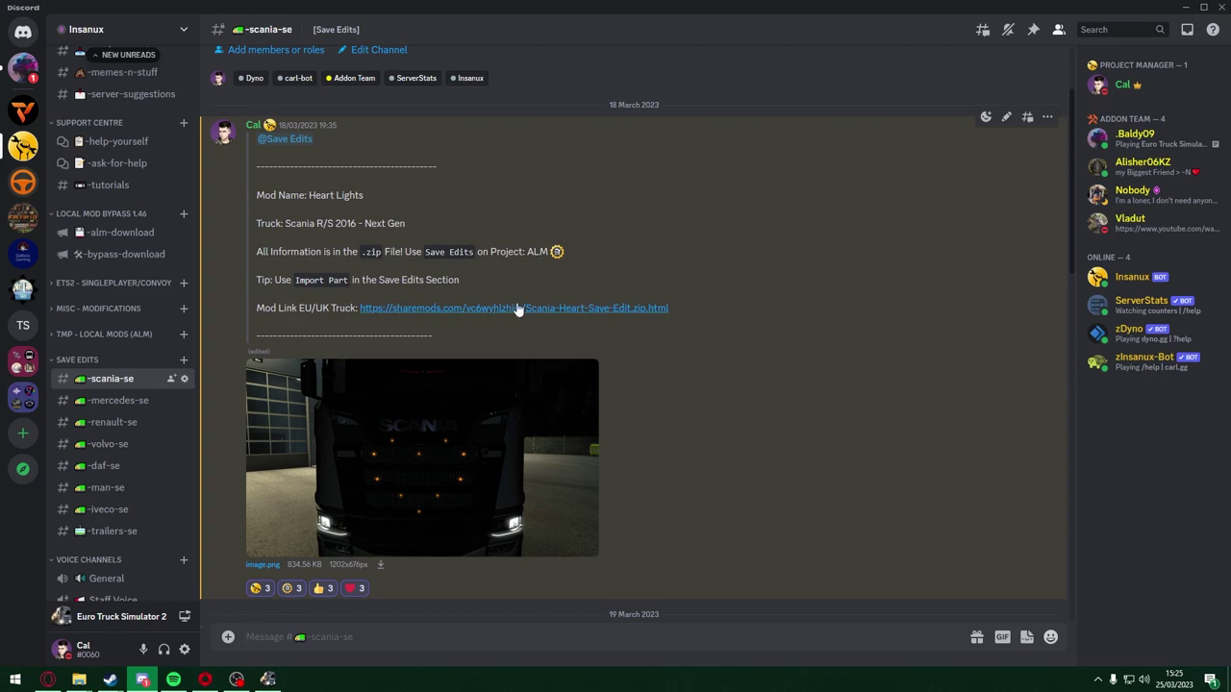
- Download the Heart Lights zip from the ShareMods link and open it in WinRAR
left_click(484, 308)
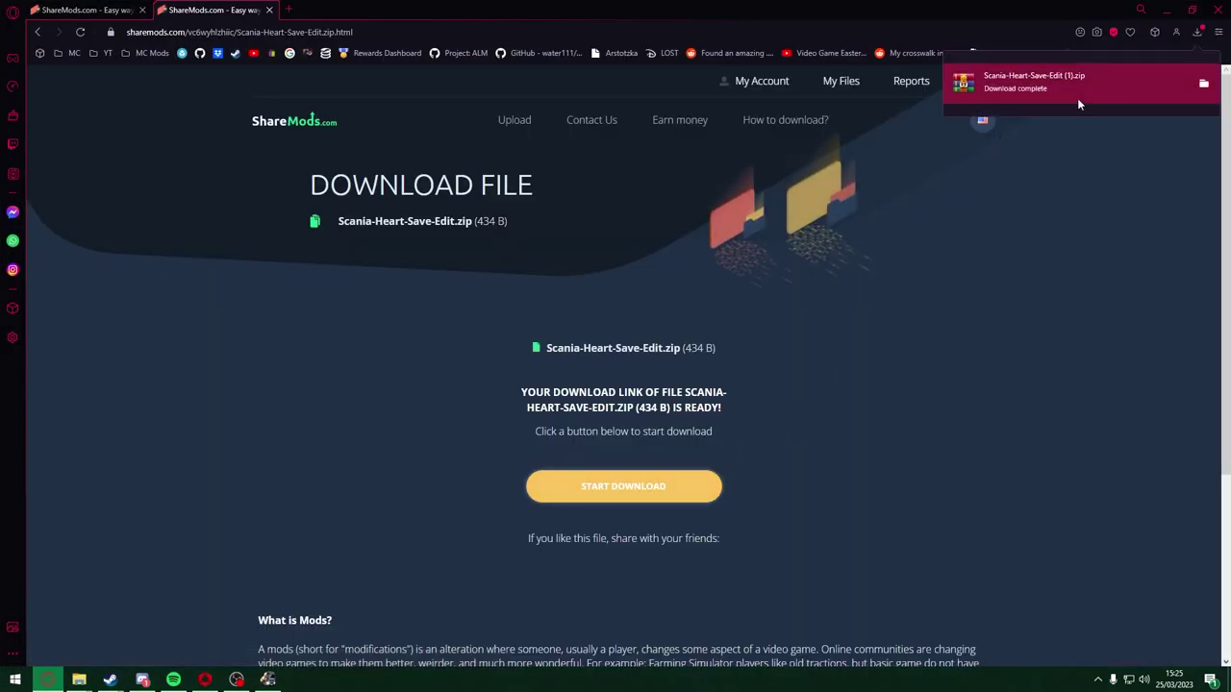
left_click(1077, 98)
left_click(1166, 10)
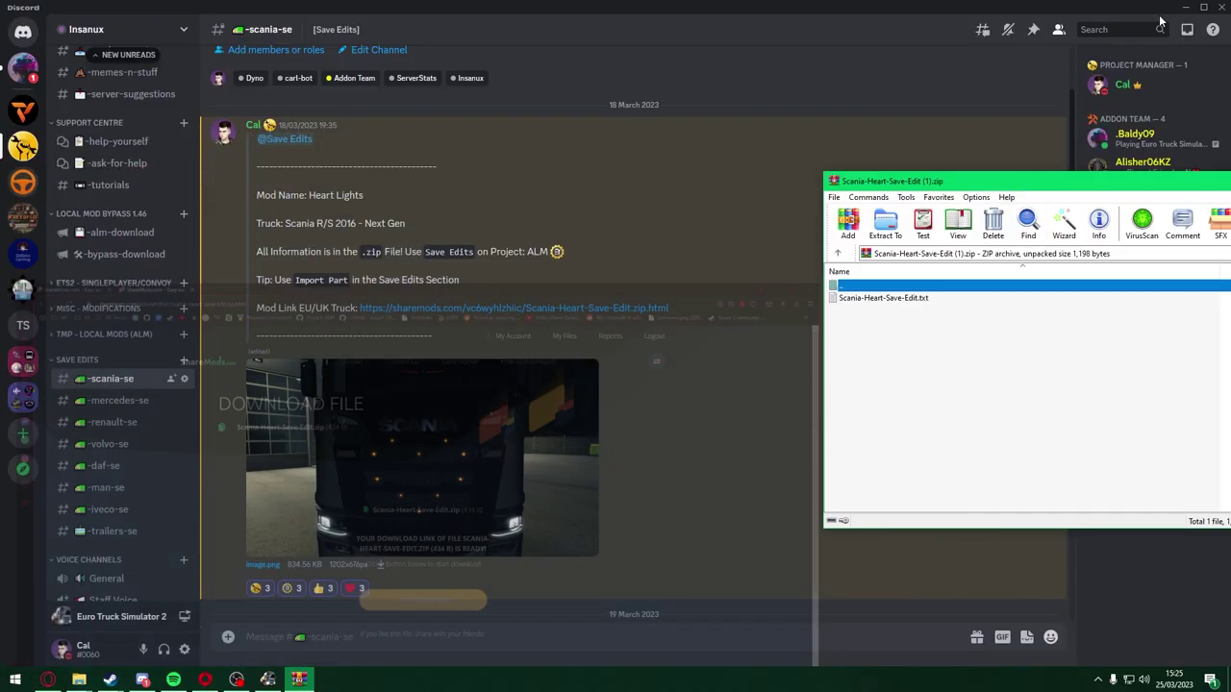
left_click(1184, 8)
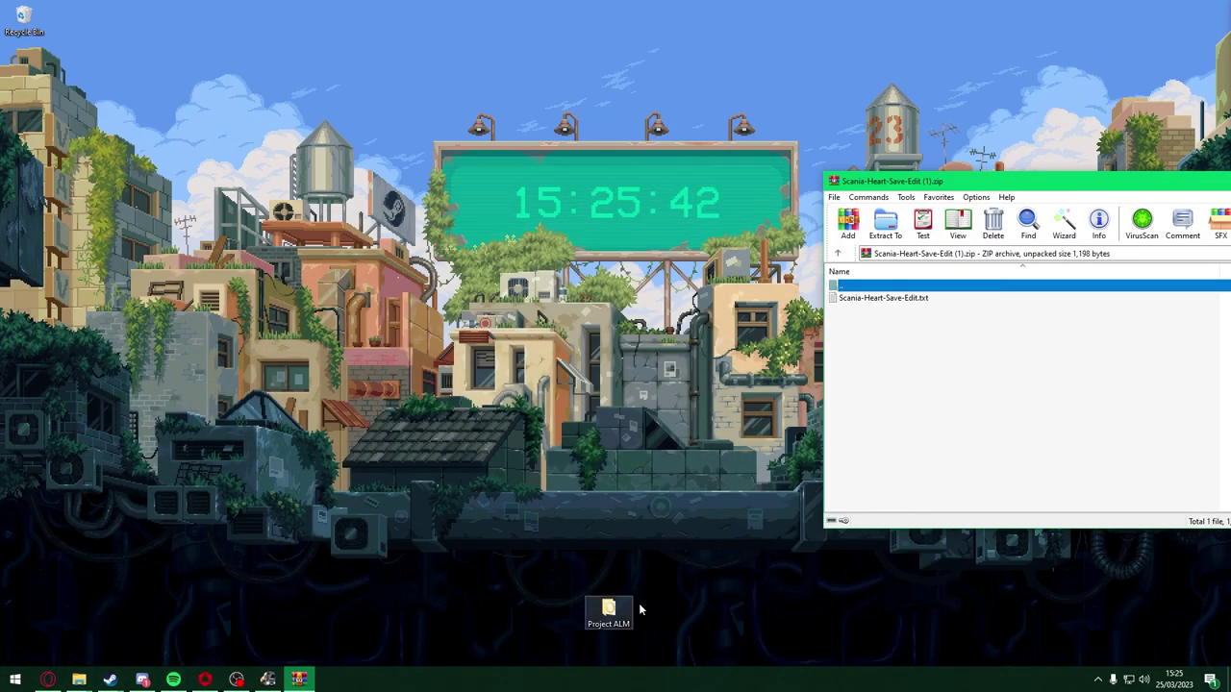
- Extract Scania-Heart-Save-Edit.txt from the archive into the Project ALM desktop folder
double_click(608, 611)
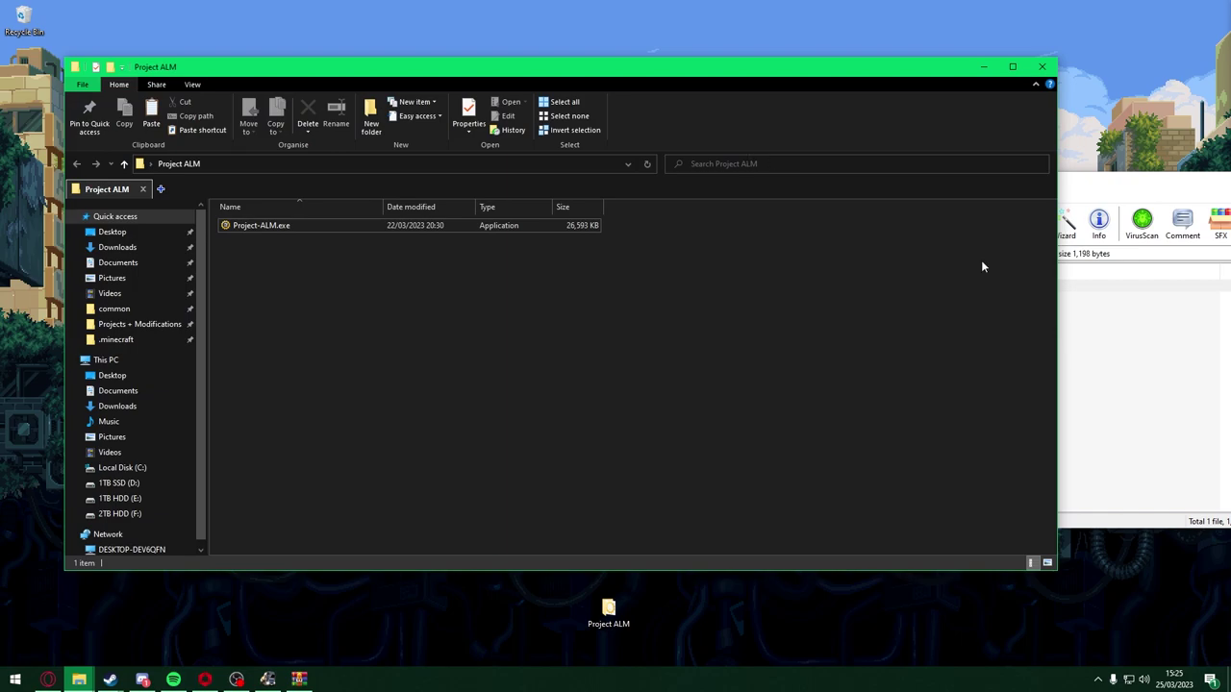
left_click(981, 270)
left_click_drag(865, 299, 308, 362)
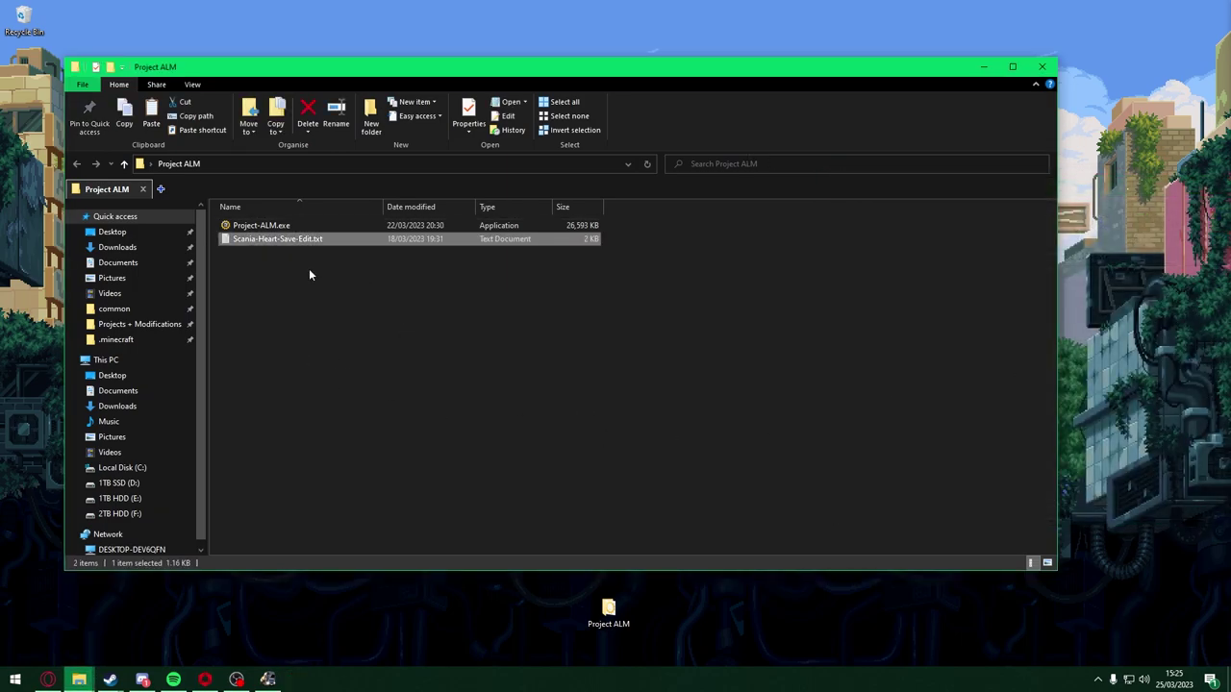
left_click(309, 275)
- Launch Project ALM and select the 'Save Edits' save in the Save Edit section
double_click(579, 232)
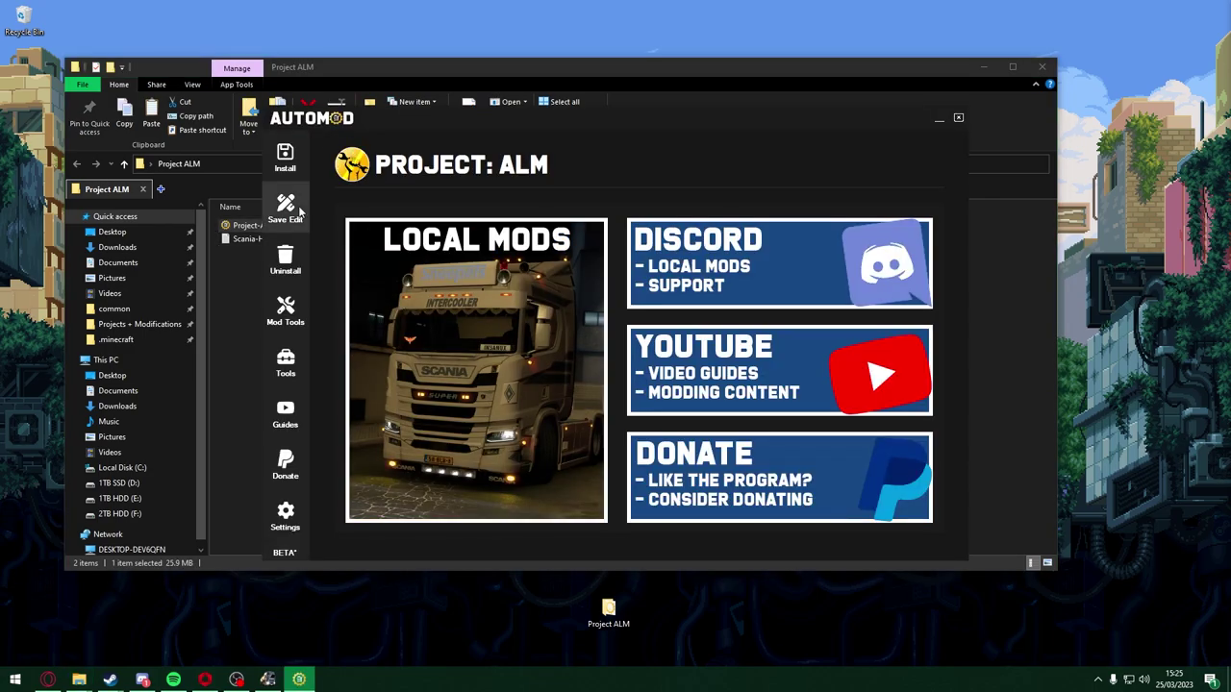
left_click(297, 205)
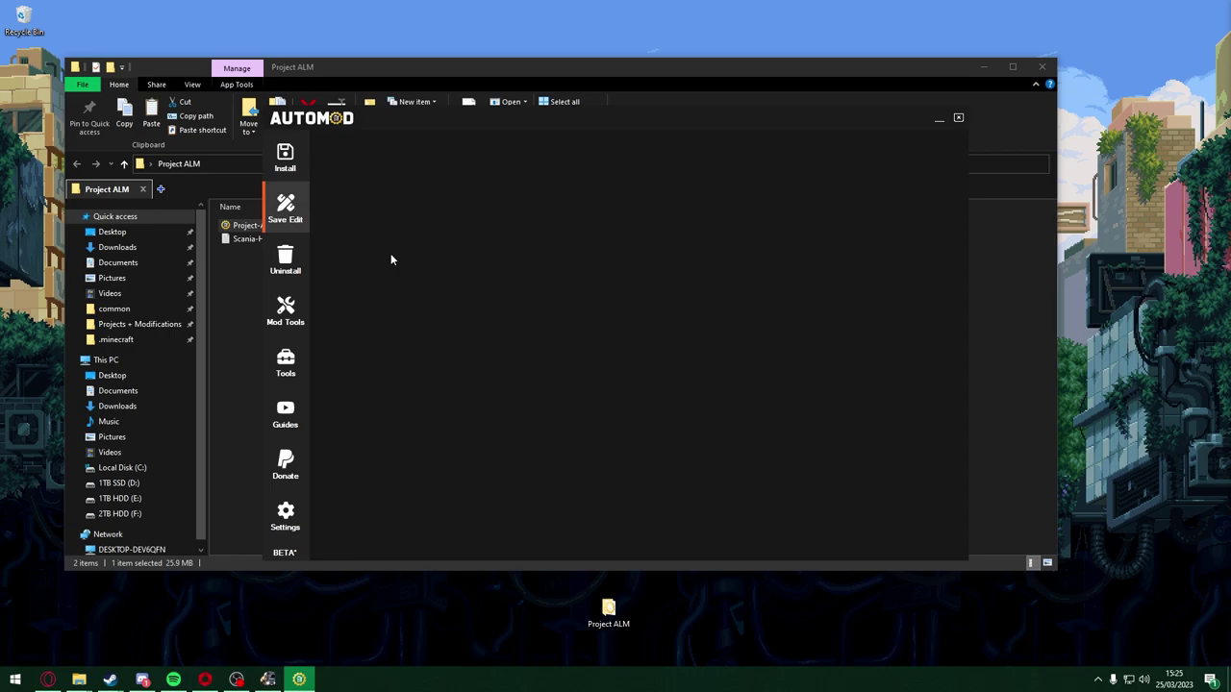
left_click(606, 222)
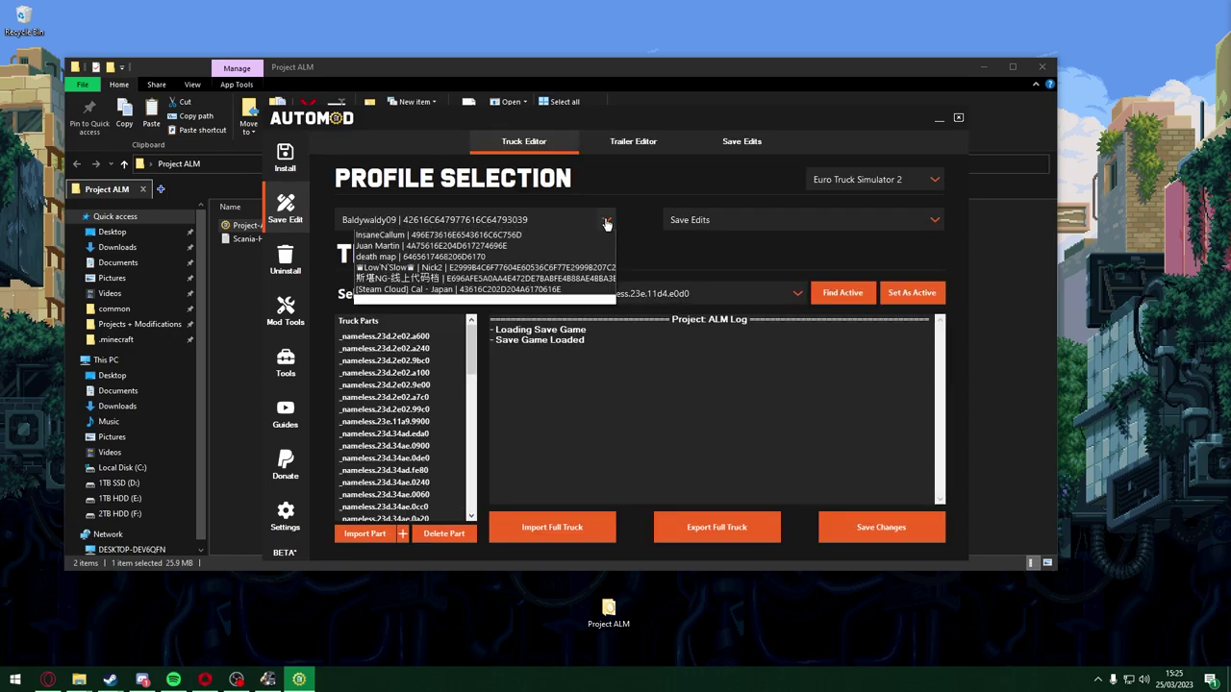
left_click(692, 246)
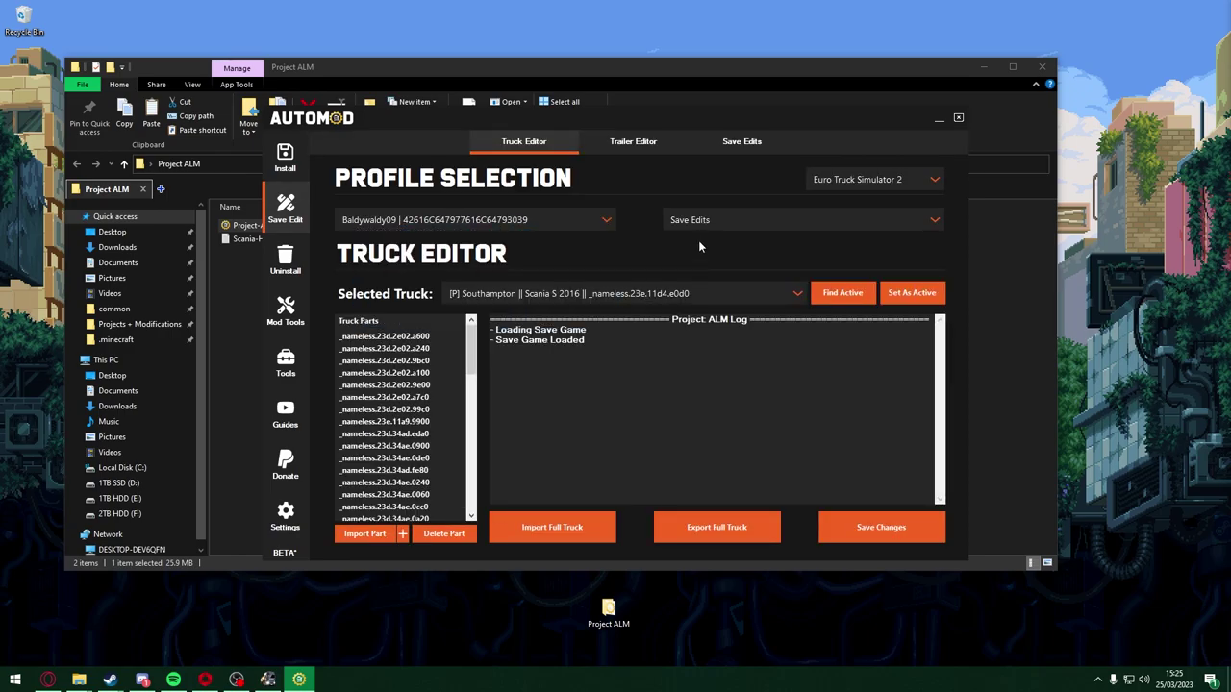
left_click(753, 222)
left_click(654, 211)
- Following the Discord Import Part tip, import Scania-Heart-Save-Edit.txt and save the changes
left_click(142, 680)
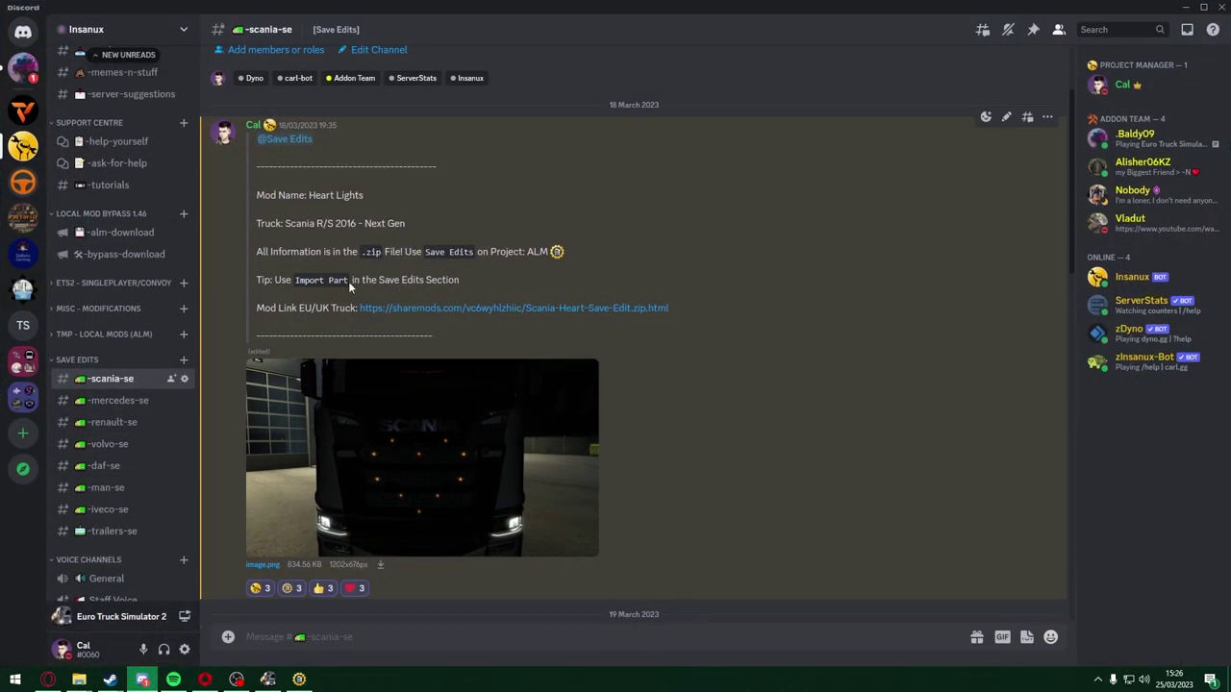
left_click_drag(348, 281, 297, 280)
key("alt+Tab")
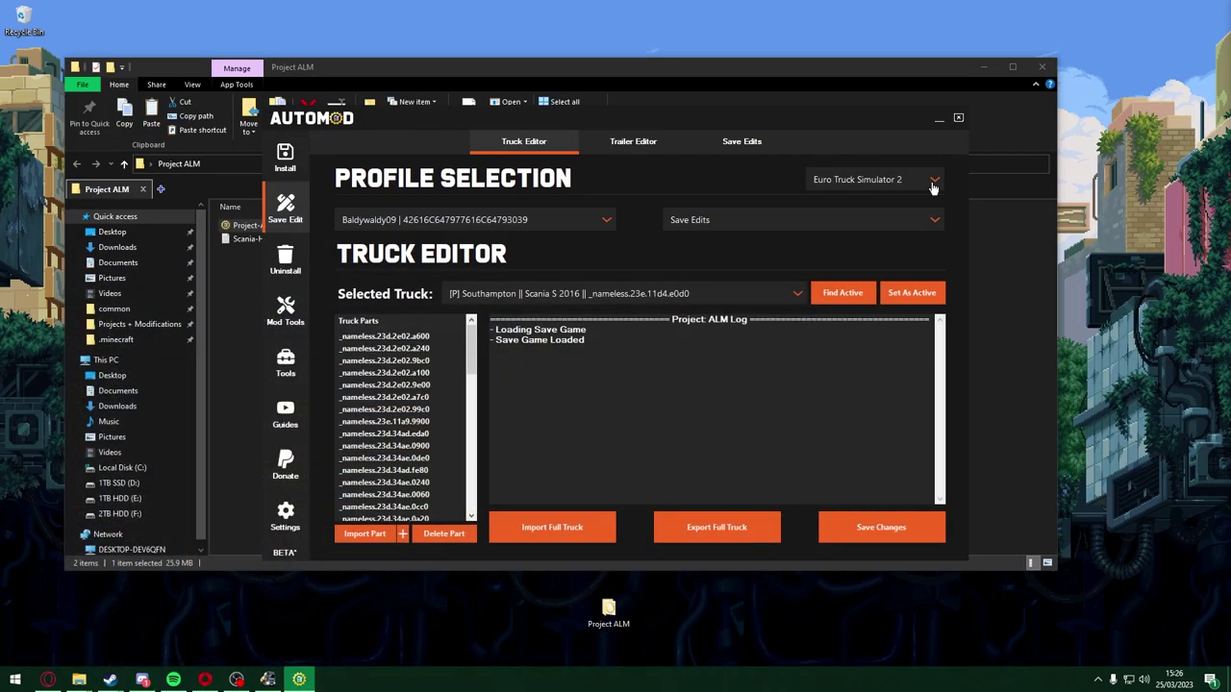
left_click(365, 534)
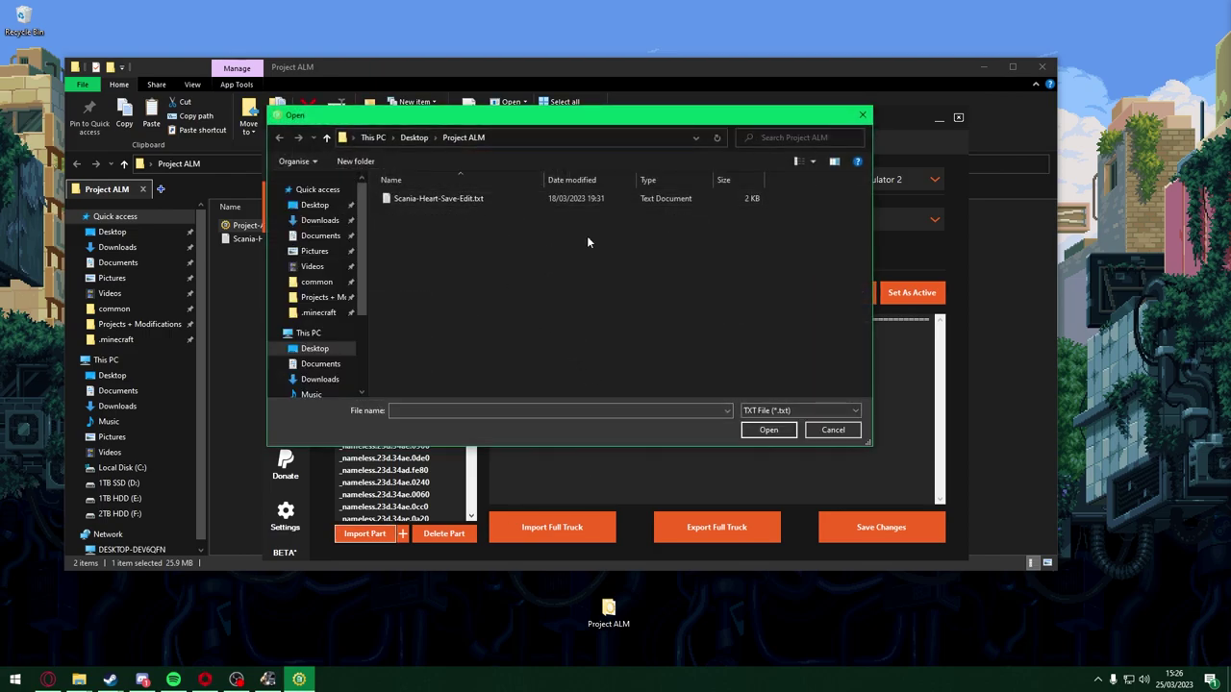
left_click(452, 200)
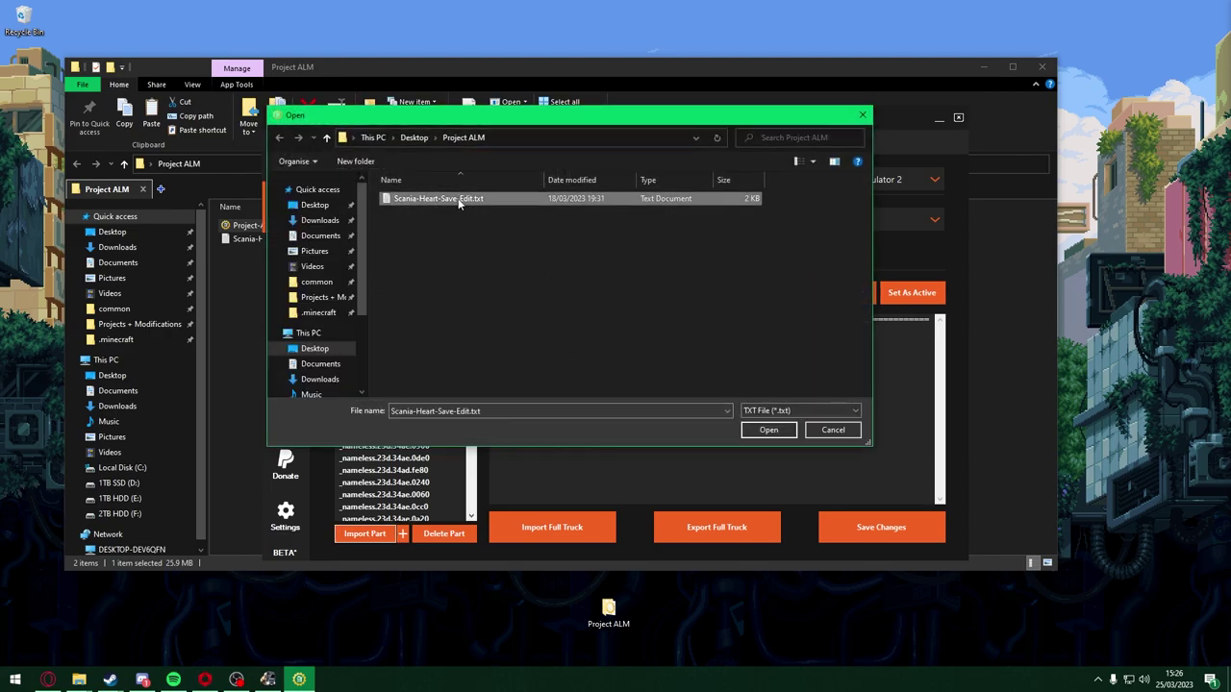
left_click(764, 430)
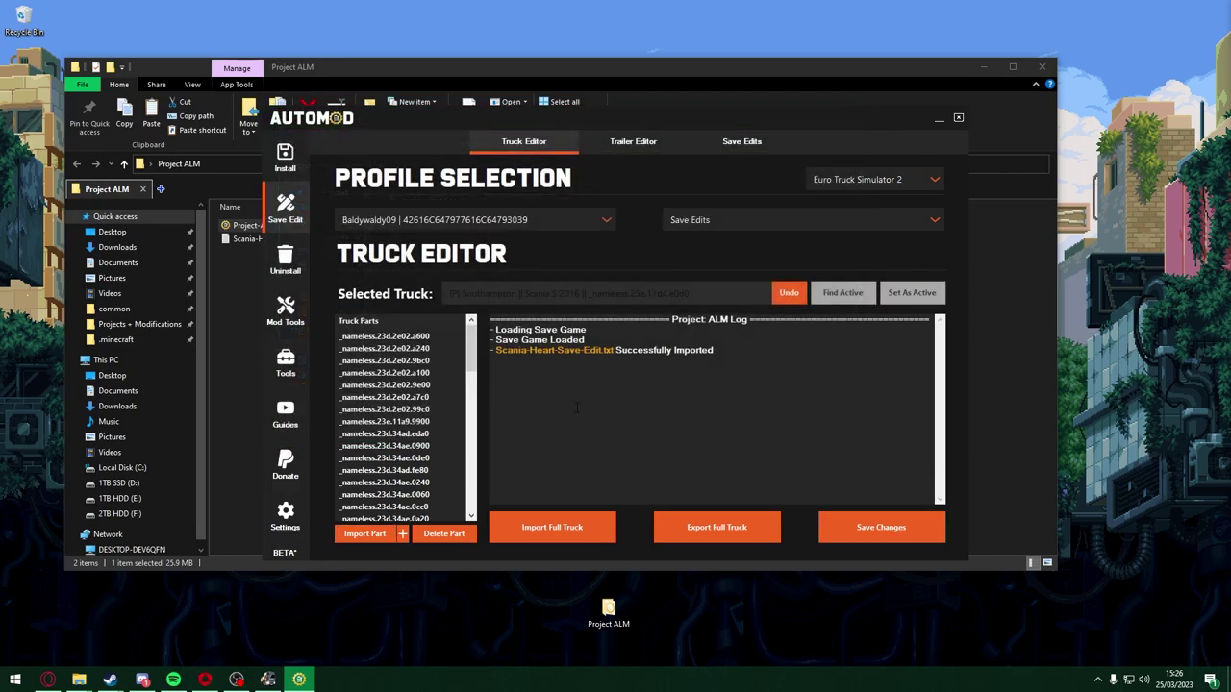
left_click_drag(747, 354, 492, 350)
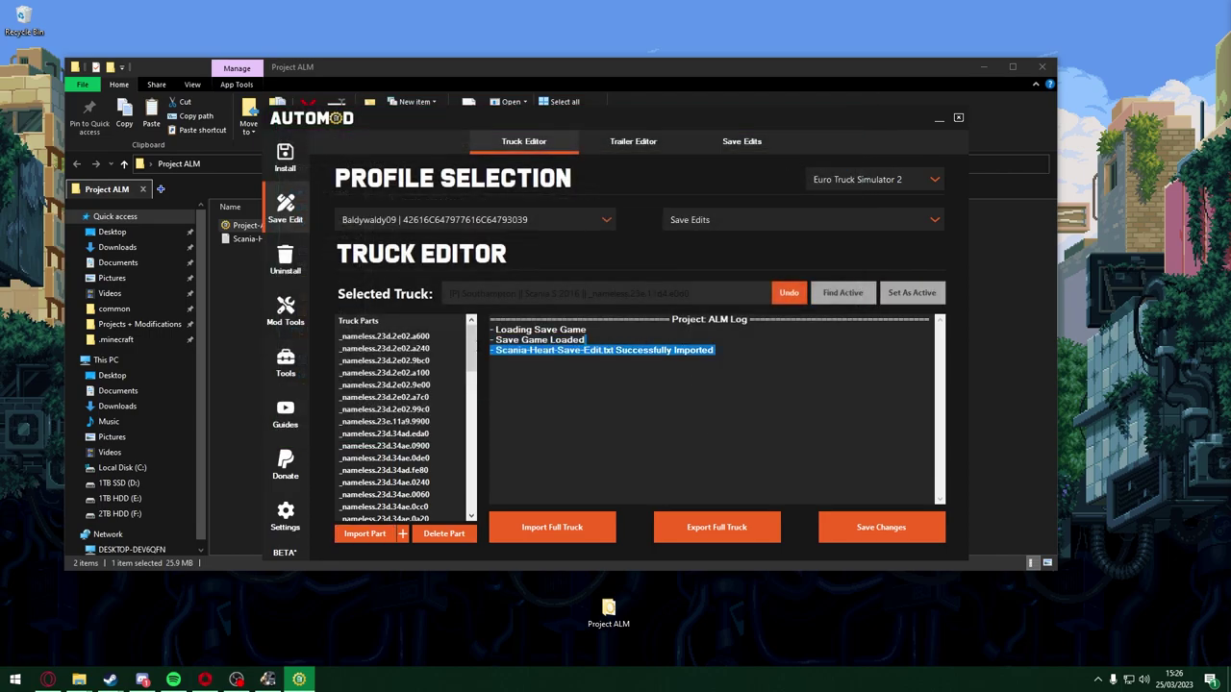
left_click(650, 409)
left_click(913, 537)
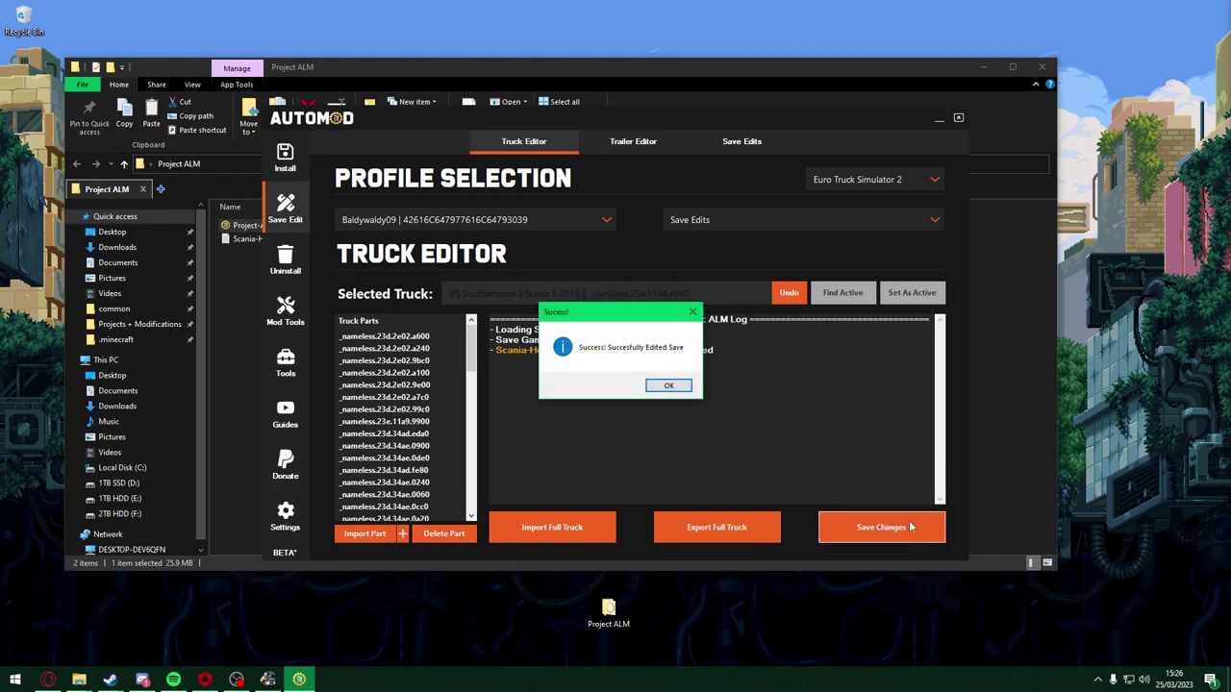
left_click(668, 385)
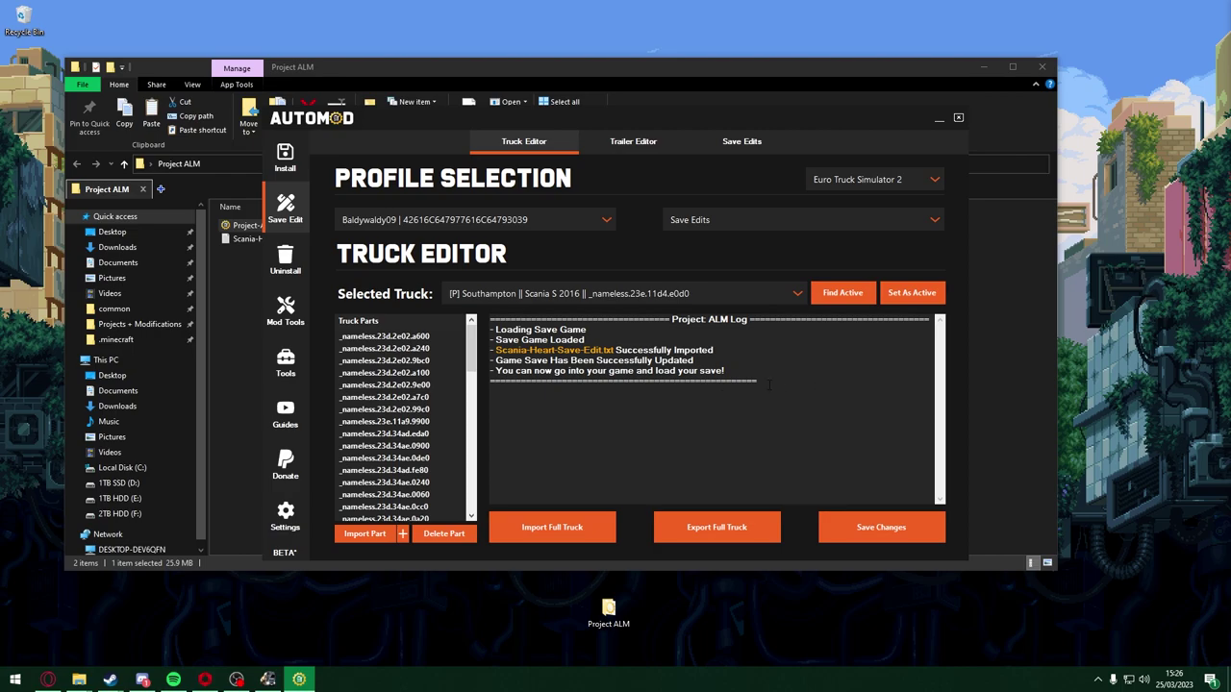
- Back in Euro Truck Simulator 2, load the 'Save Edits' save and confirm with Yes
left_click(267, 680)
left_click(712, 625)
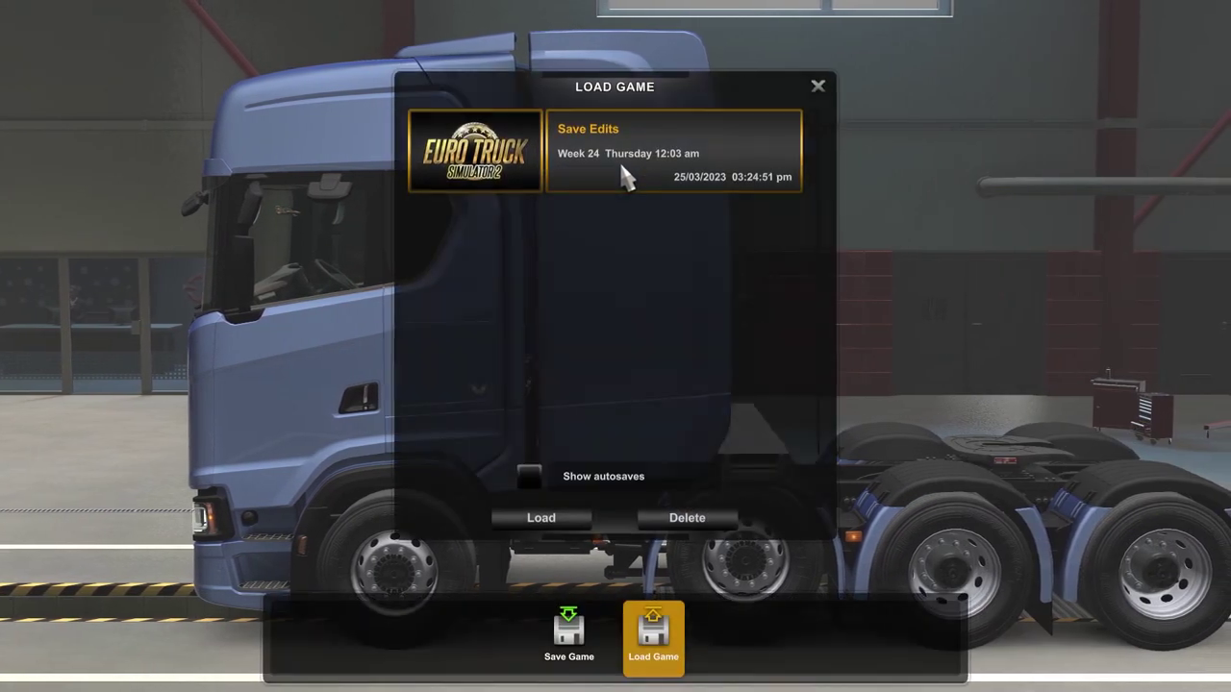
double_click(619, 159)
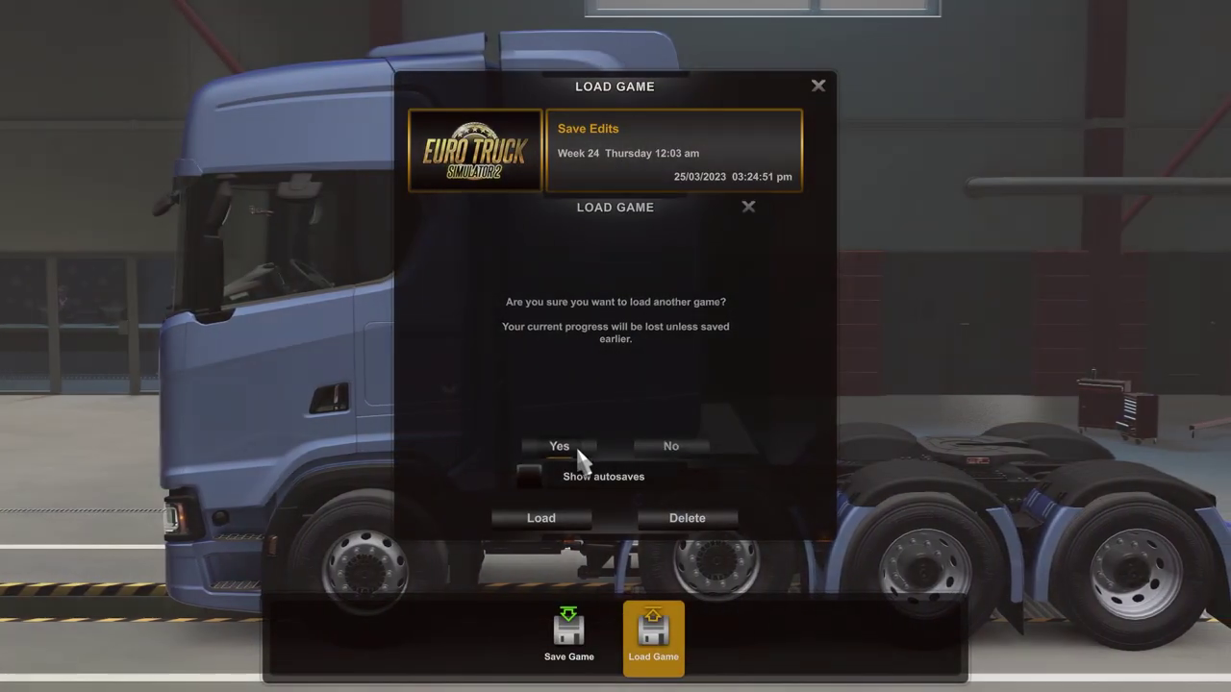
left_click(577, 446)
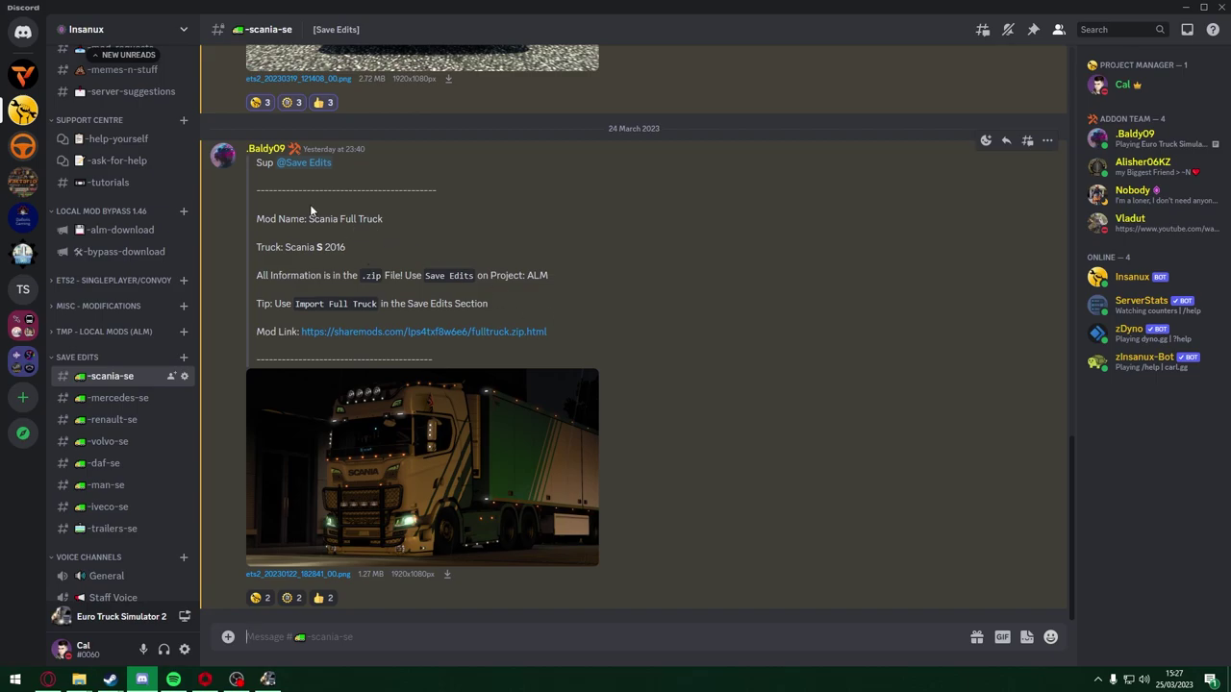
- Download fulltruck.zip from the Scania Full Truck post and open it in WinRAR
left_click(395, 332)
left_click(624, 485)
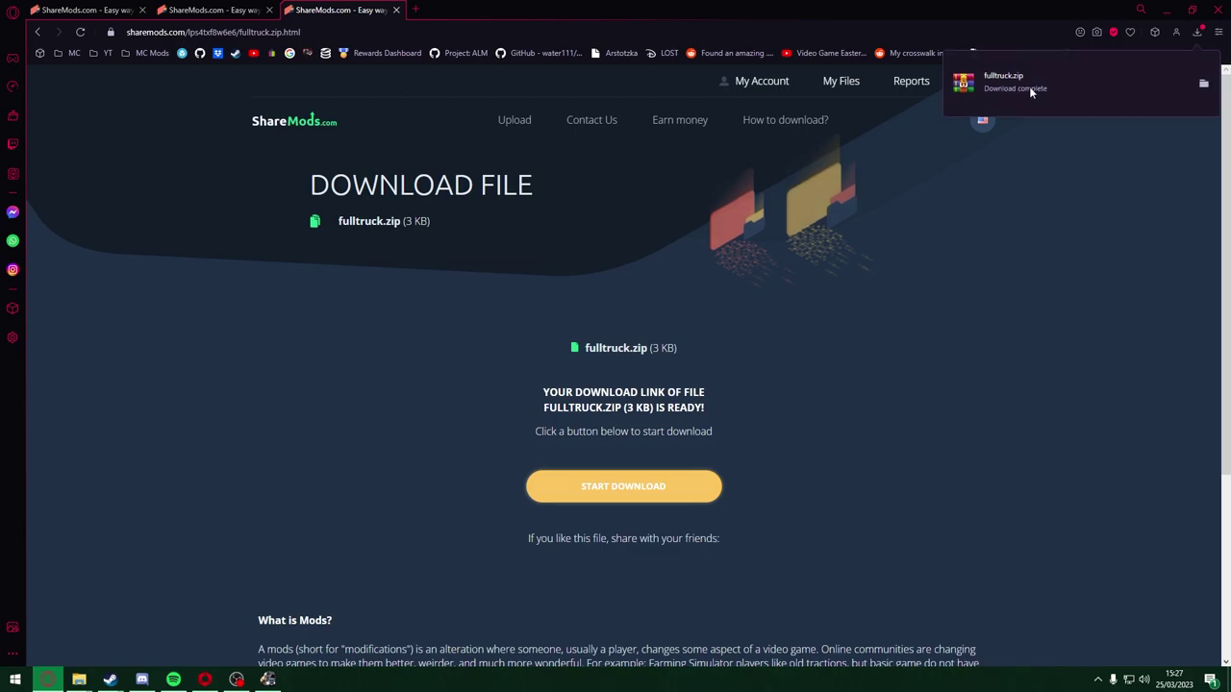
left_click(1057, 100)
left_click(1166, 9)
left_click(1187, 7)
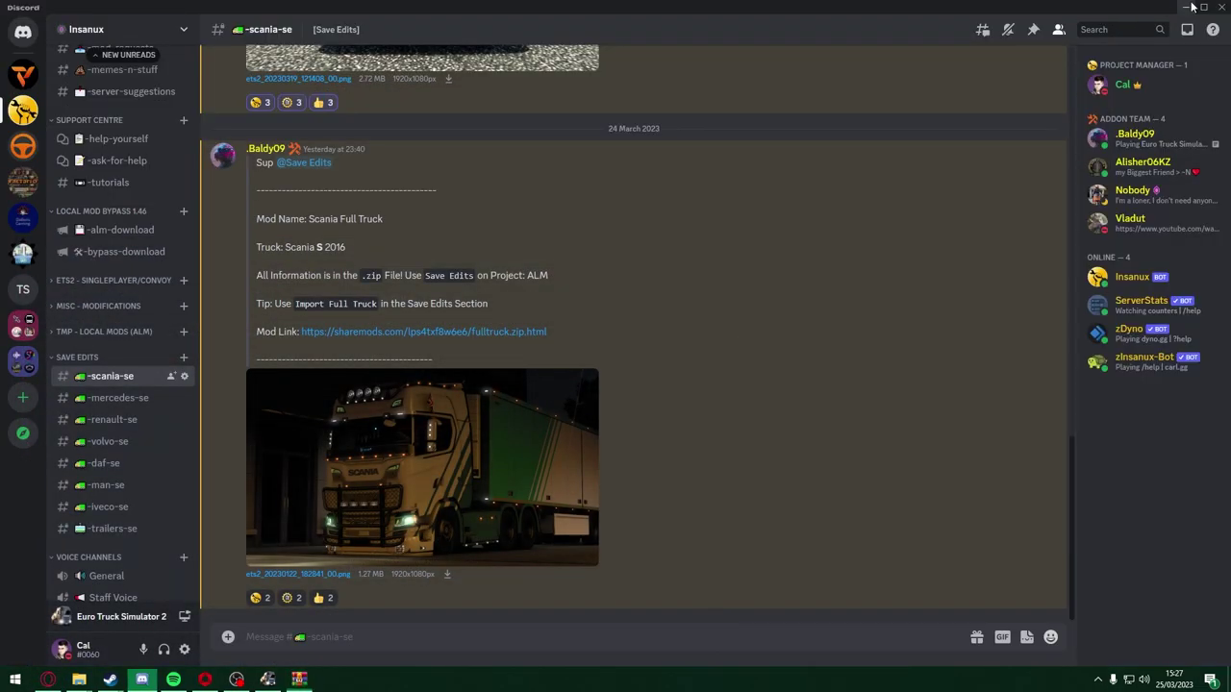
- Extract full trucck.txt into the Project ALM folder and delete Scania-Heart-Save-Edit.txt
double_click(845, 298)
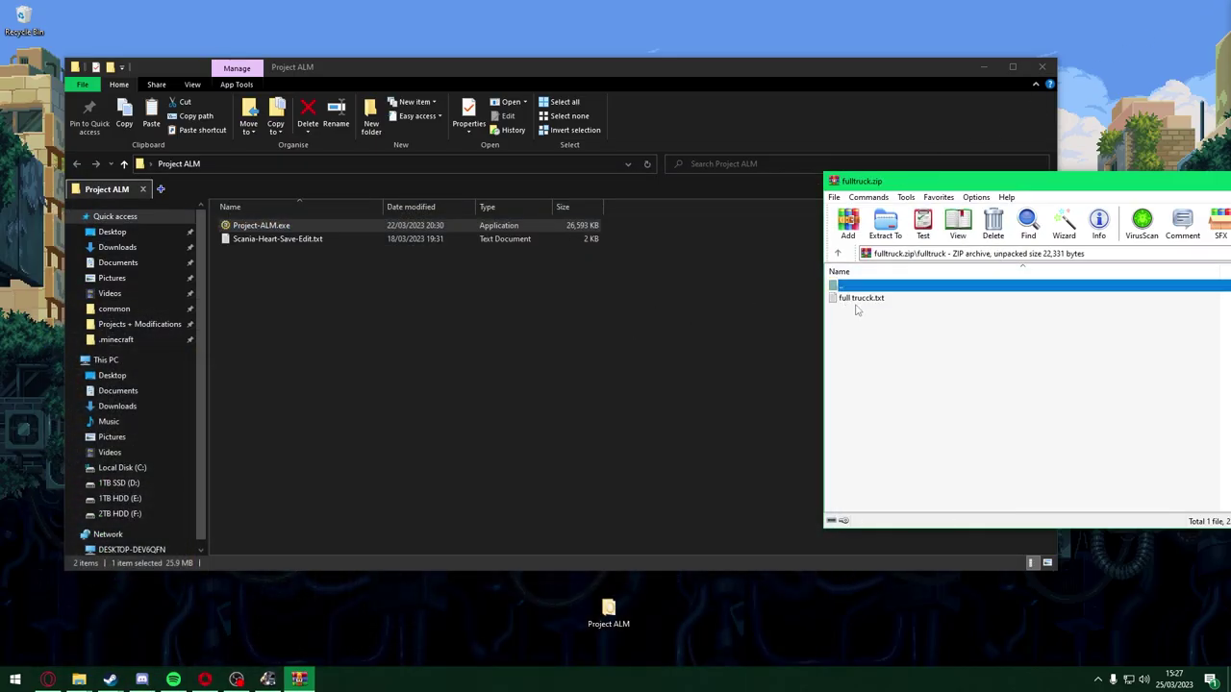
left_click_drag(852, 299, 428, 340)
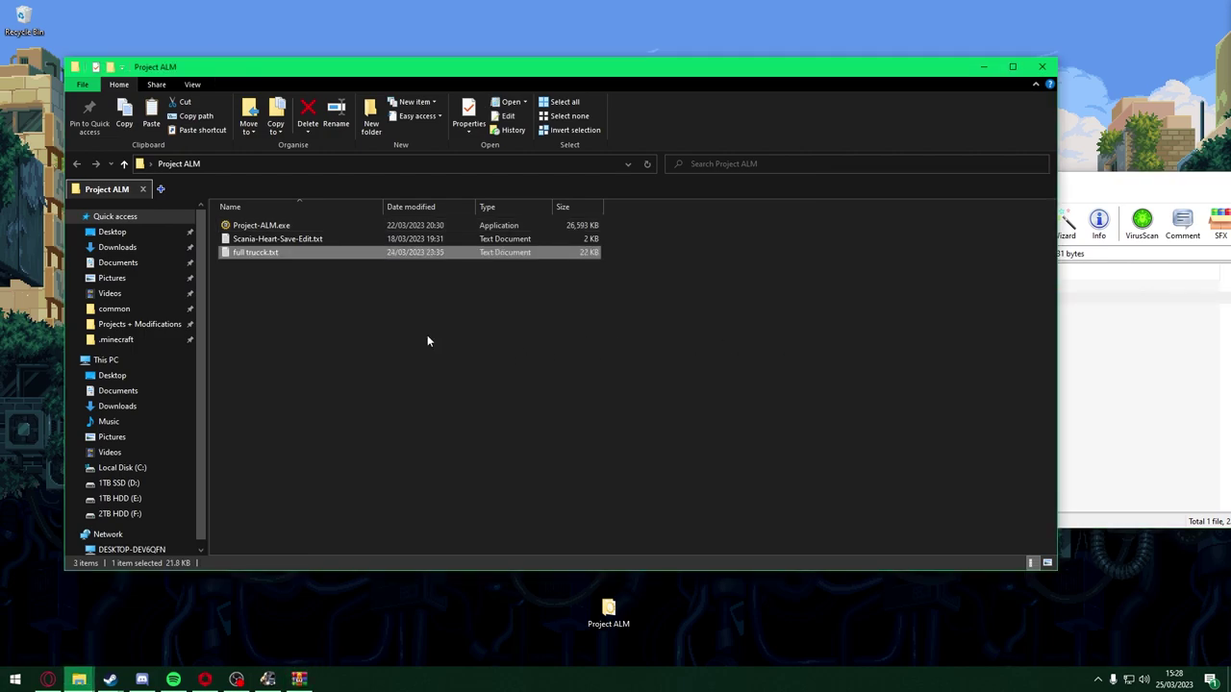
left_click(394, 240)
key("Delete")
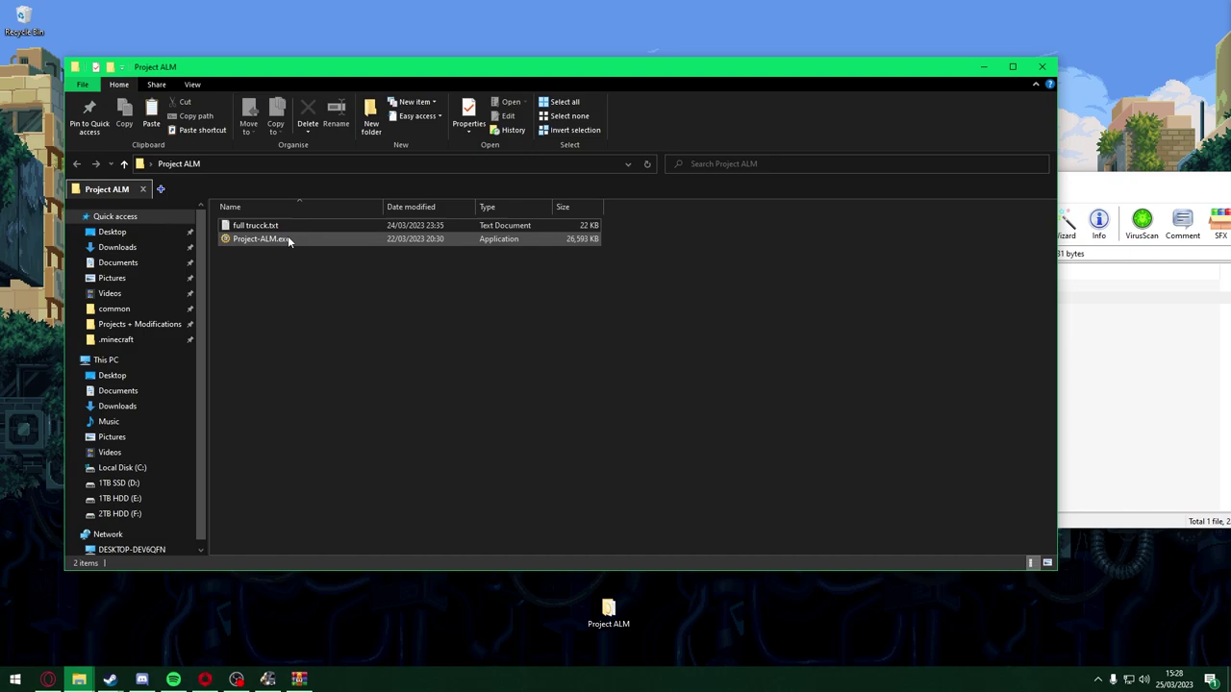
- Launch Project-ALM.exe and check the Import Full Truck tip in the Discord post
left_click(315, 239)
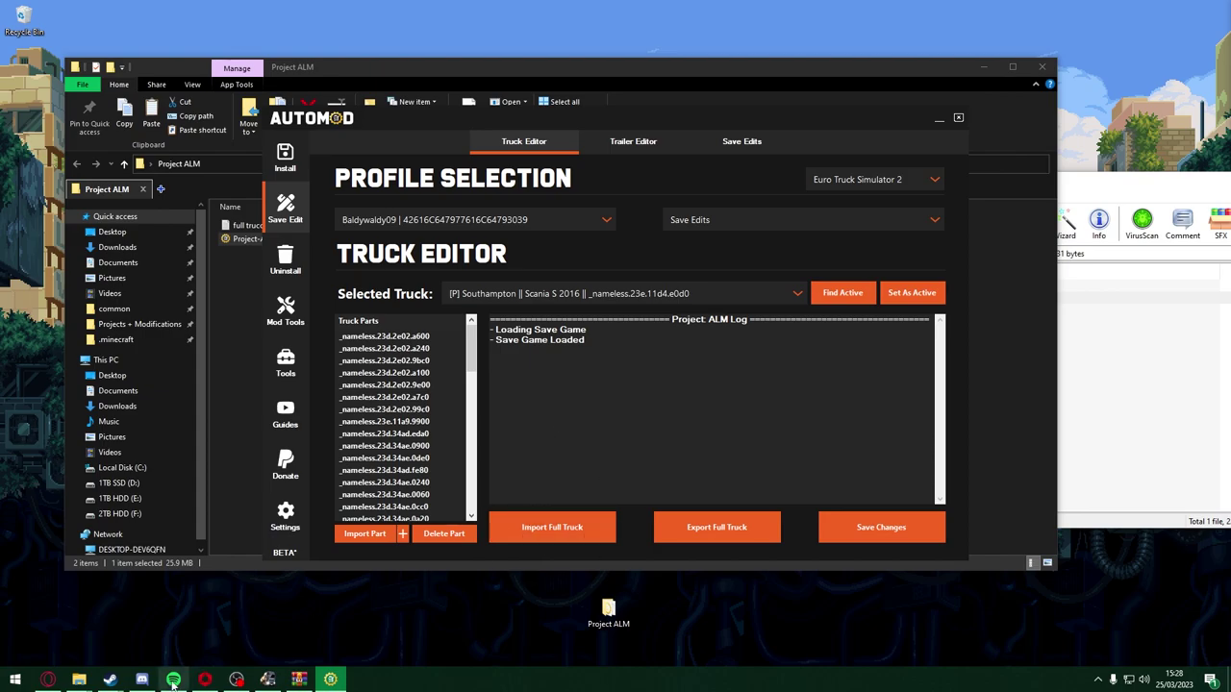
left_click(141, 680)
left_click_drag(377, 304, 292, 304)
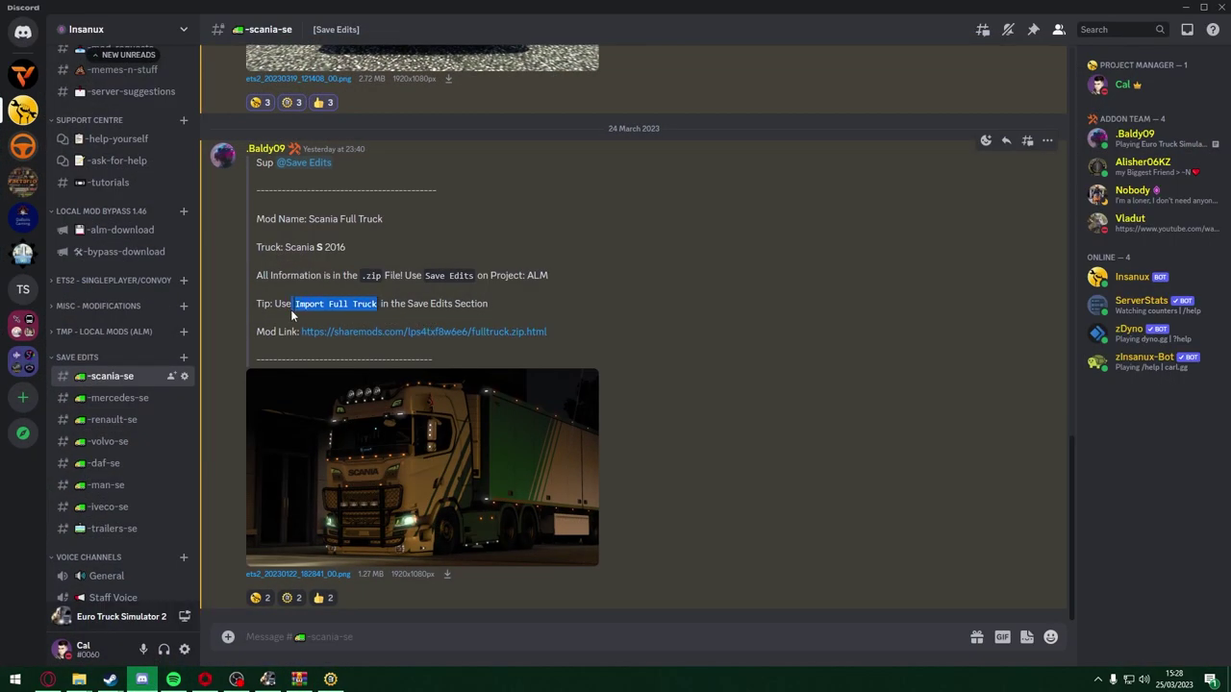
left_click(1203, 6)
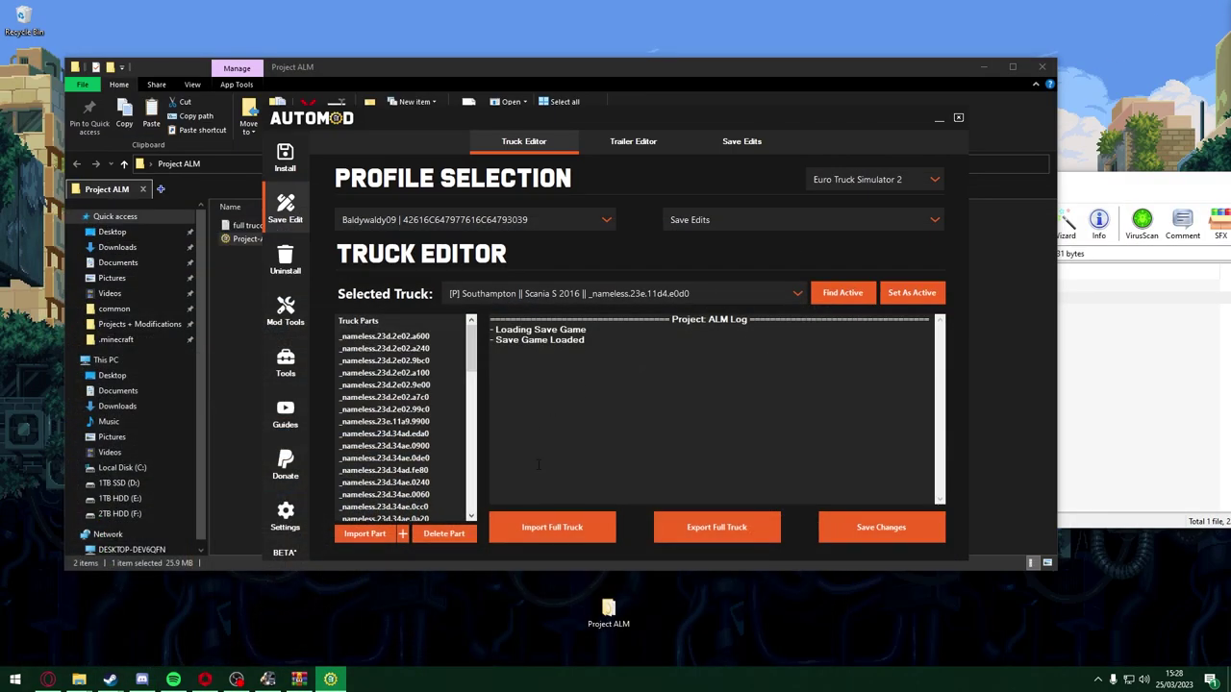
- Import full trucck.txt via Import Full Truck, accept replacing the truck, and save the changes
left_click(556, 525)
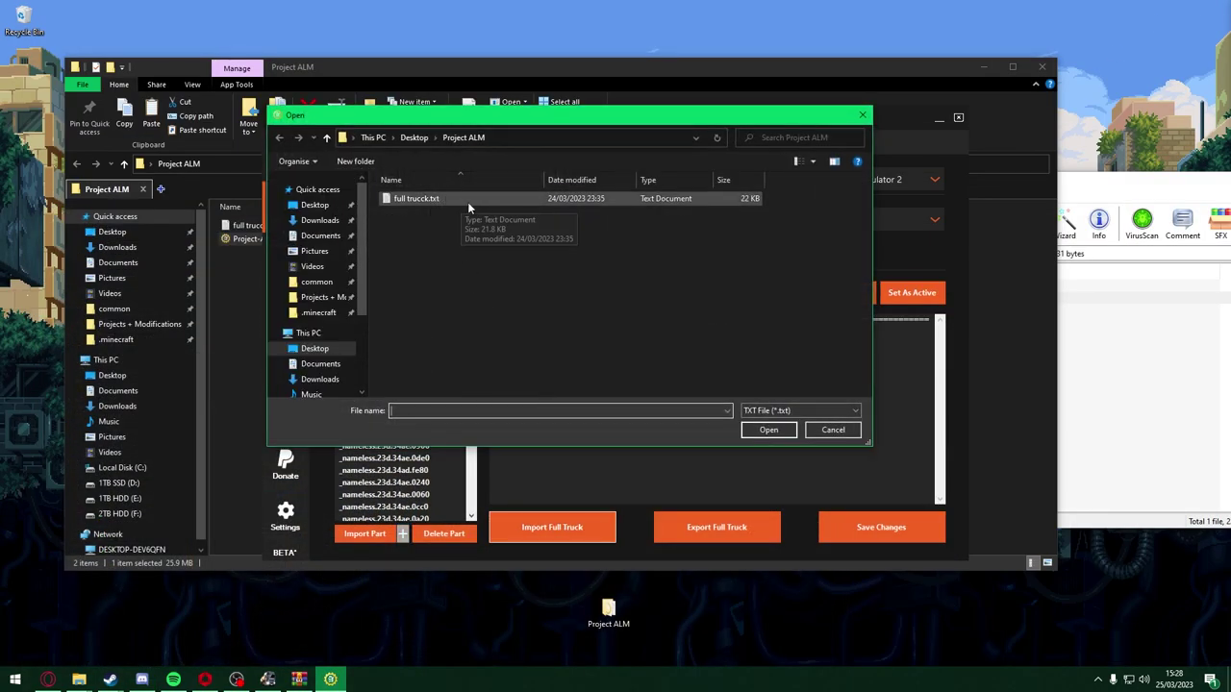
double_click(602, 195)
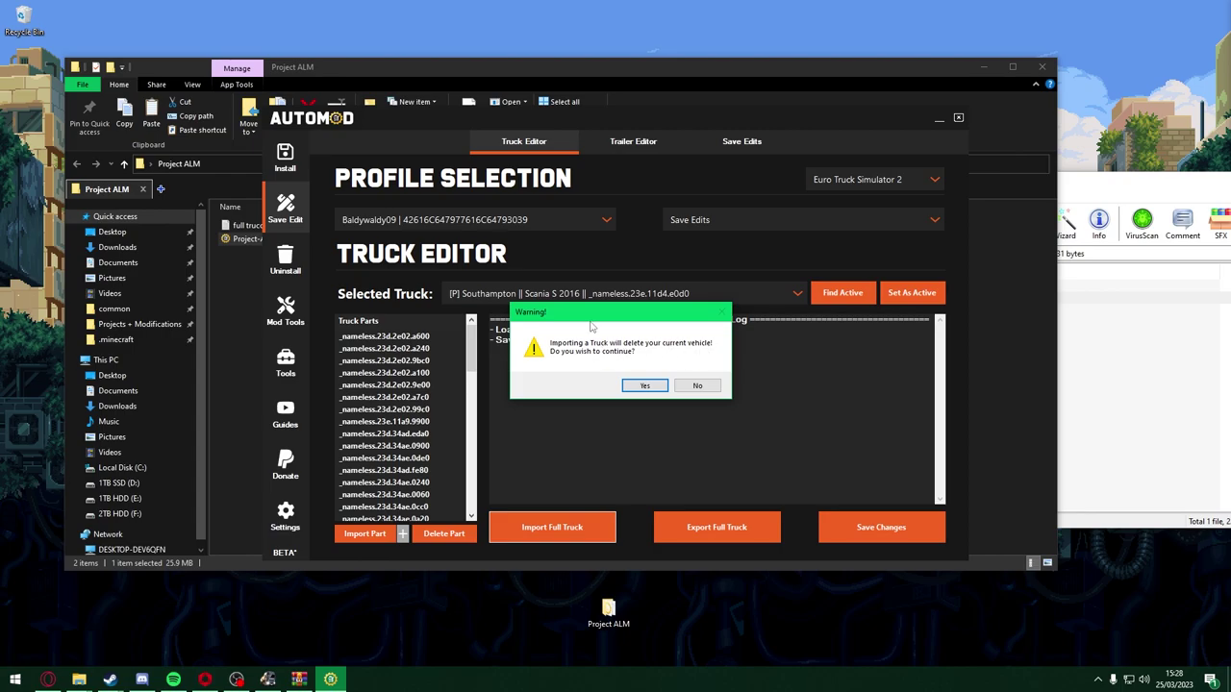
left_click(642, 385)
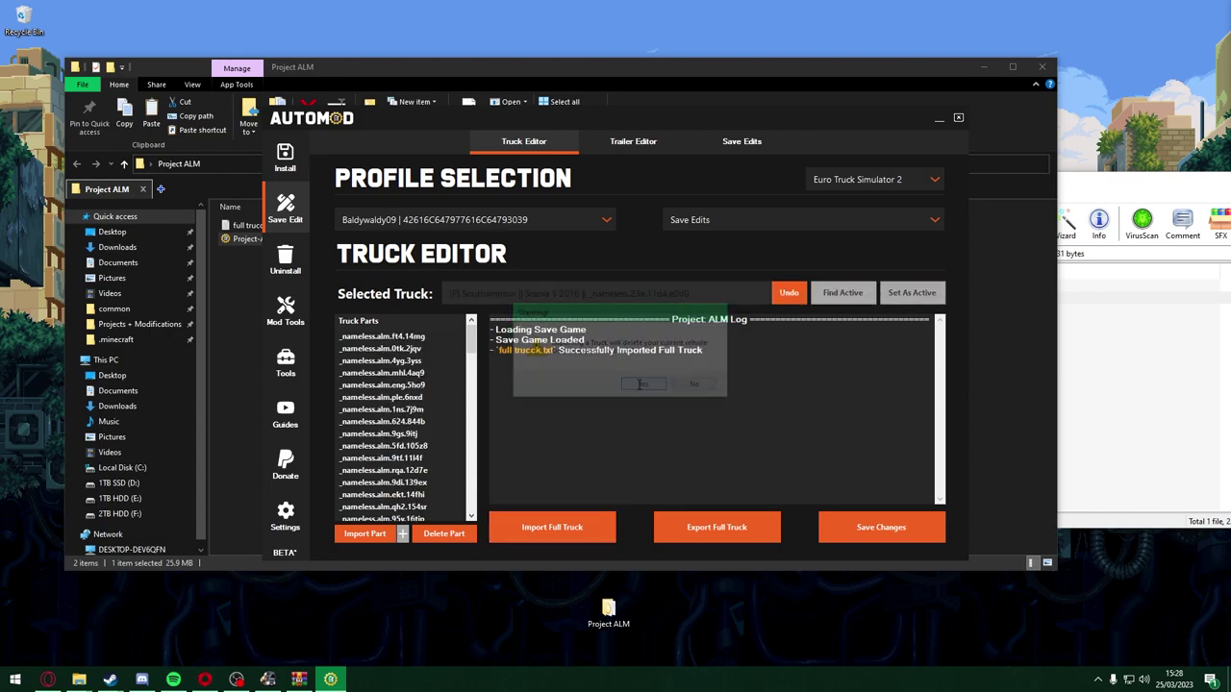
left_click(885, 531)
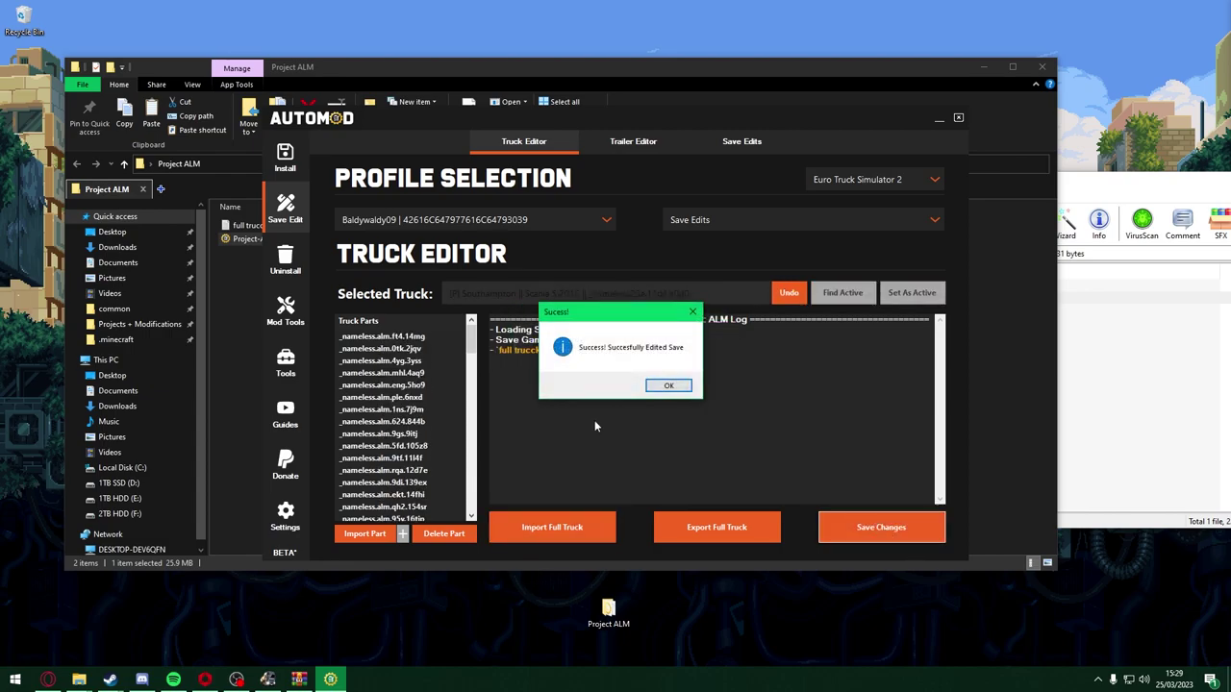
left_click(656, 385)
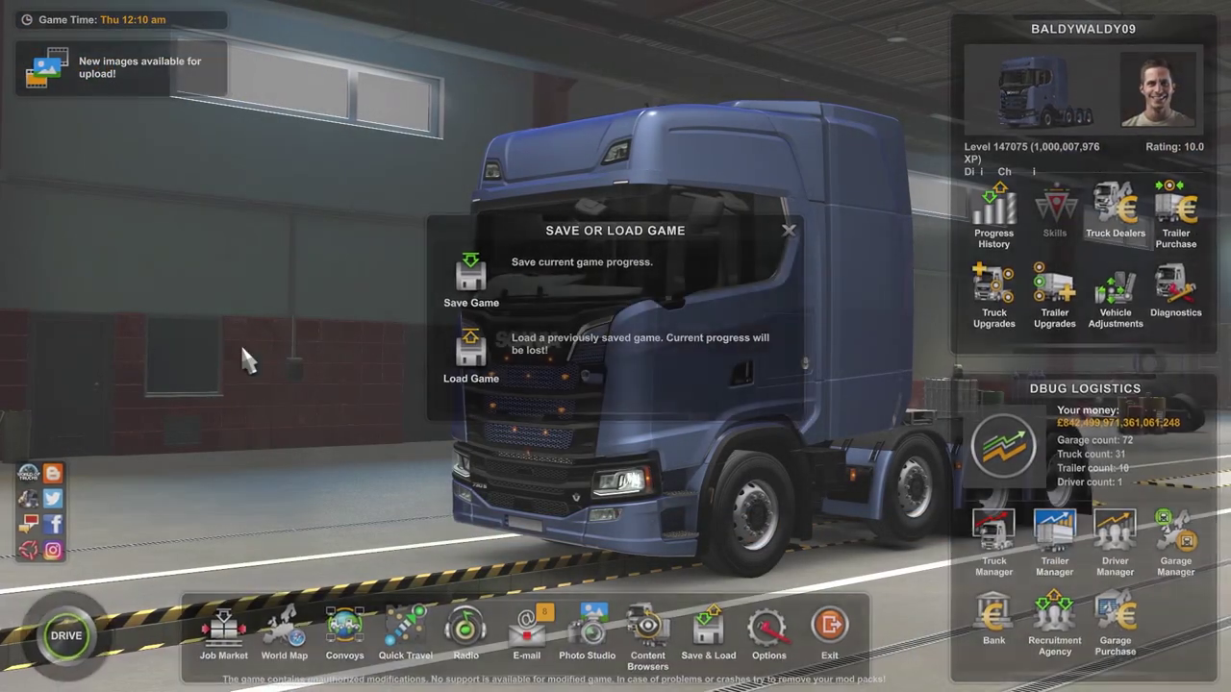
- Load the 'Save Edits' save from the Load Game screen and confirm with Yes
left_click(469, 354)
left_click(541, 517)
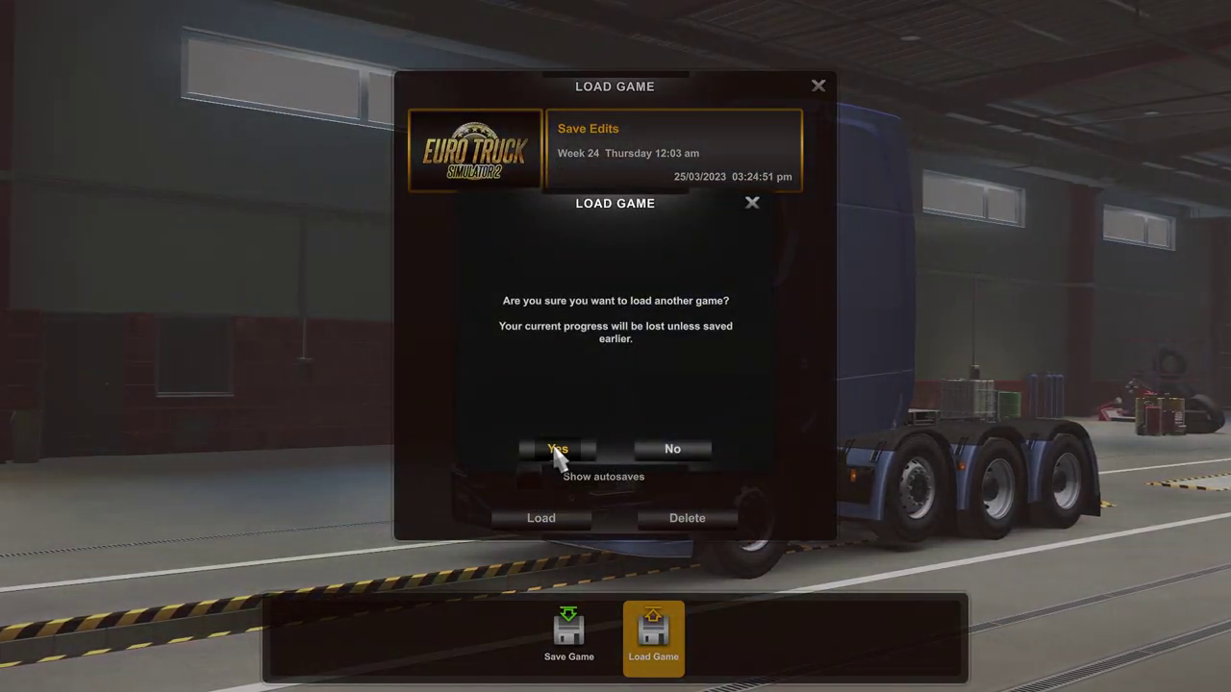
left_click(558, 450)
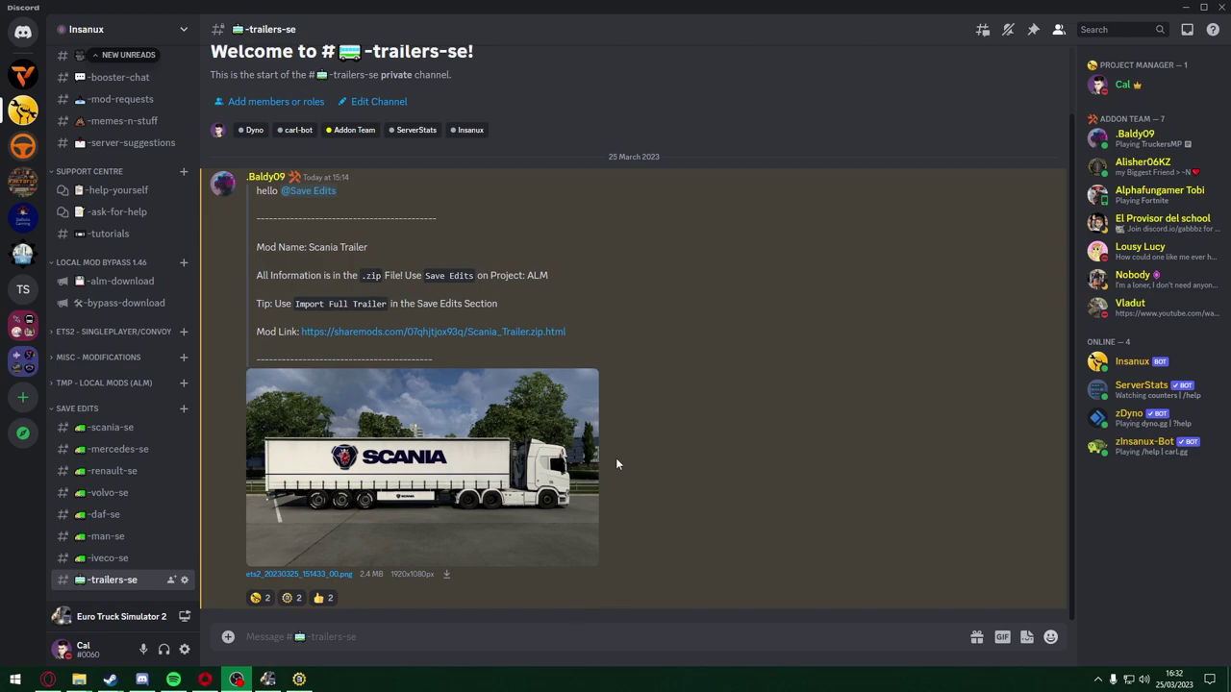
left_click(267, 679)
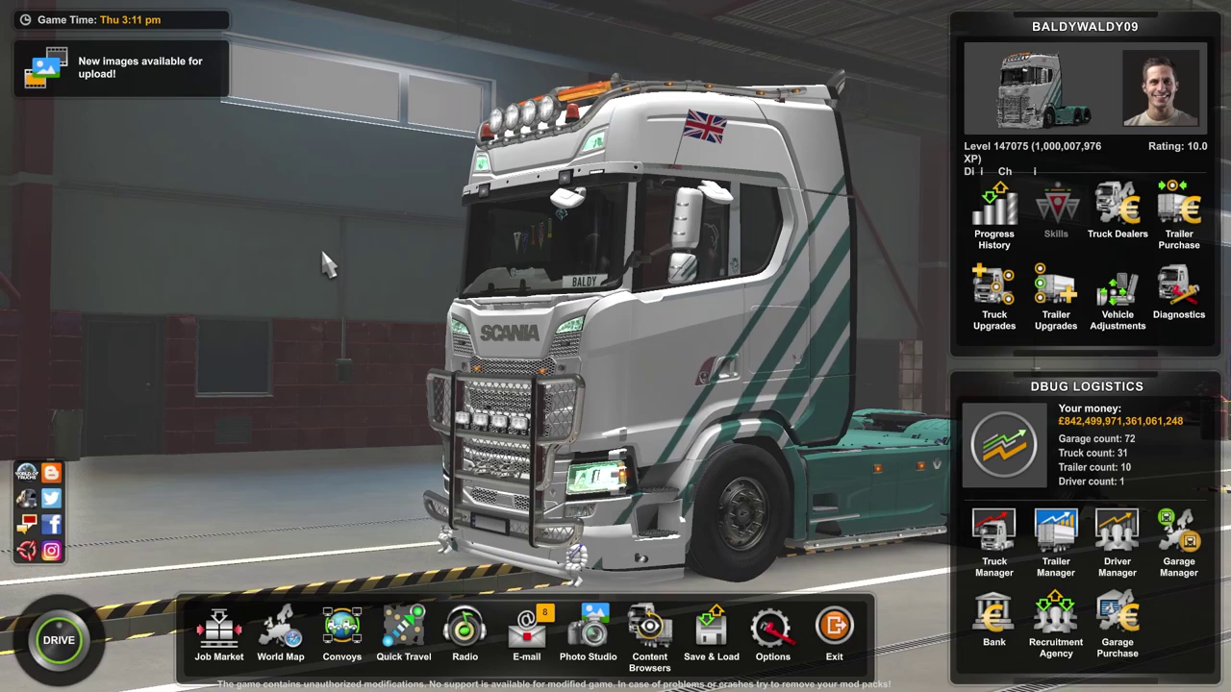
- Buy the £28,392 Curtainsider trailer and store it at the Southampton garage
left_click(1179, 212)
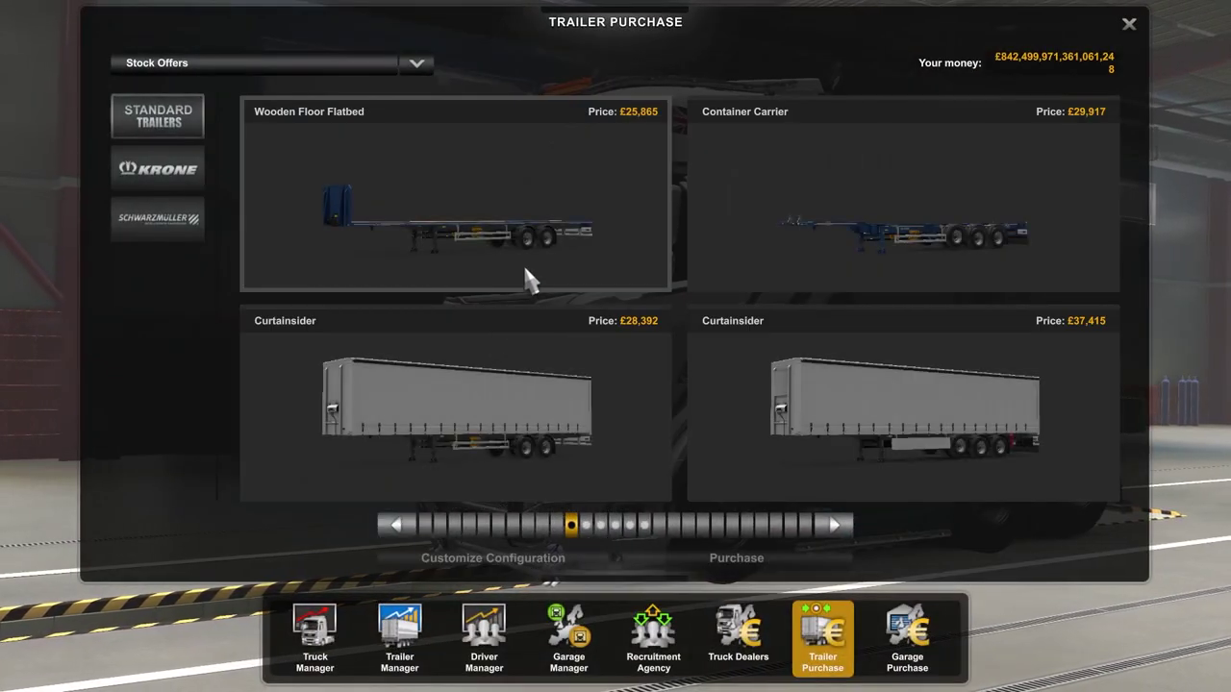
left_click(449, 426)
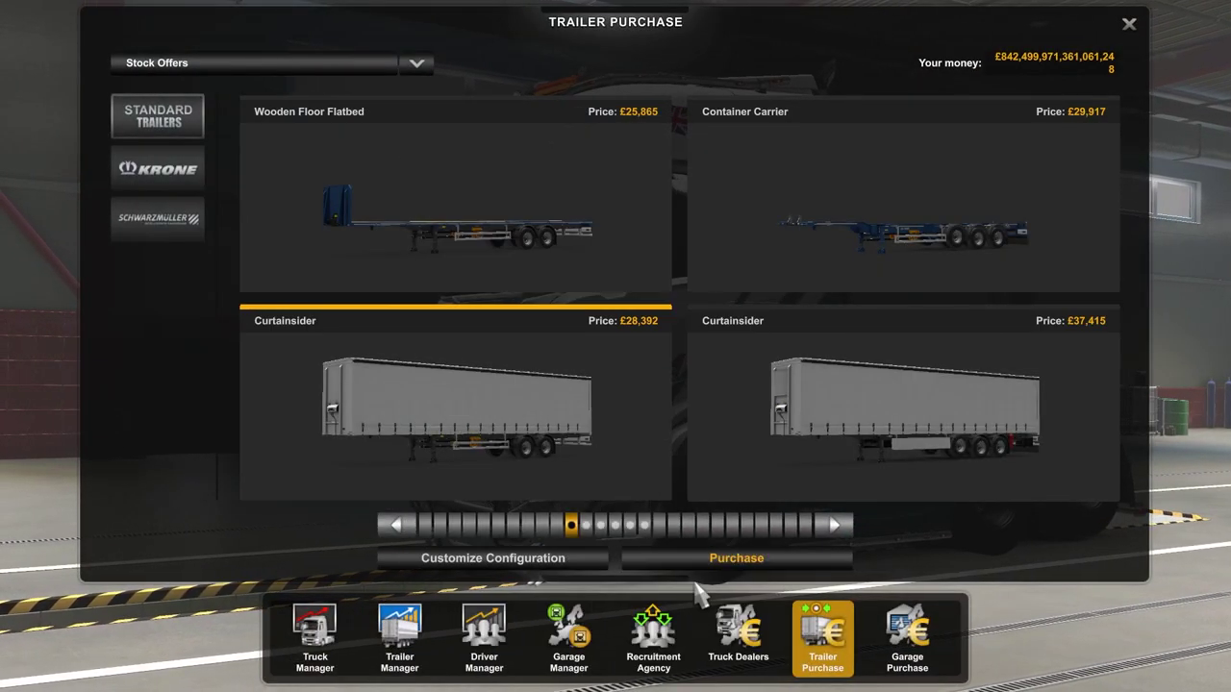
left_click(673, 558)
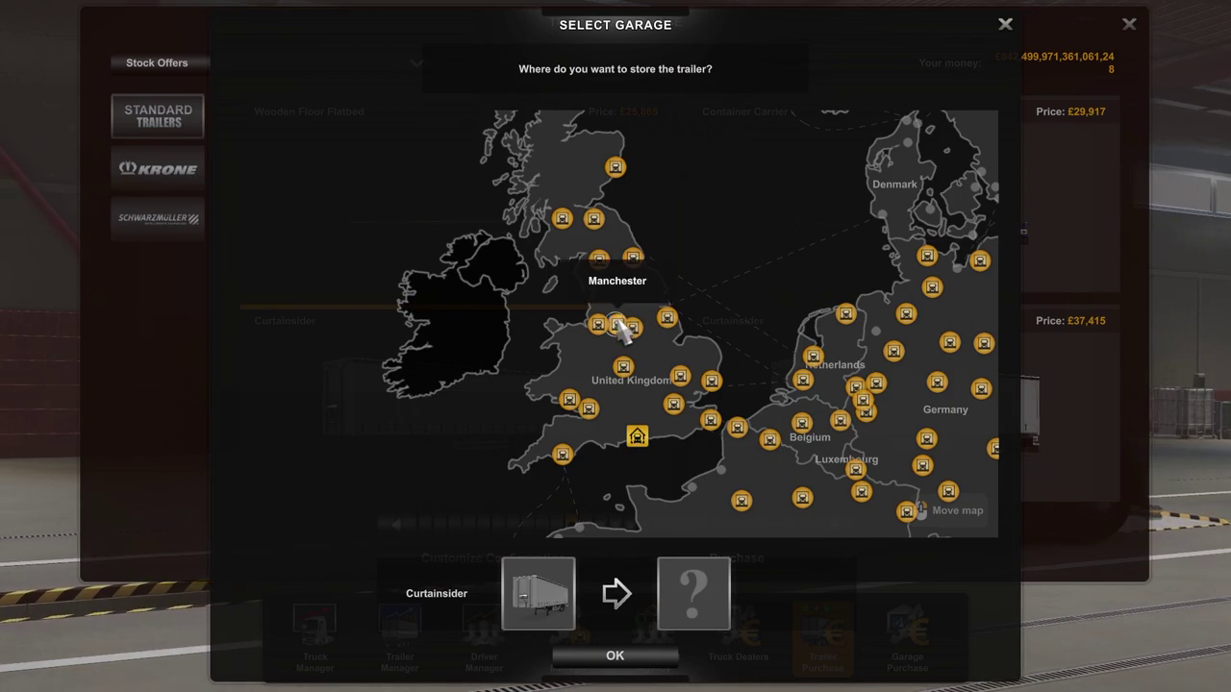
left_click(638, 443)
left_click(634, 658)
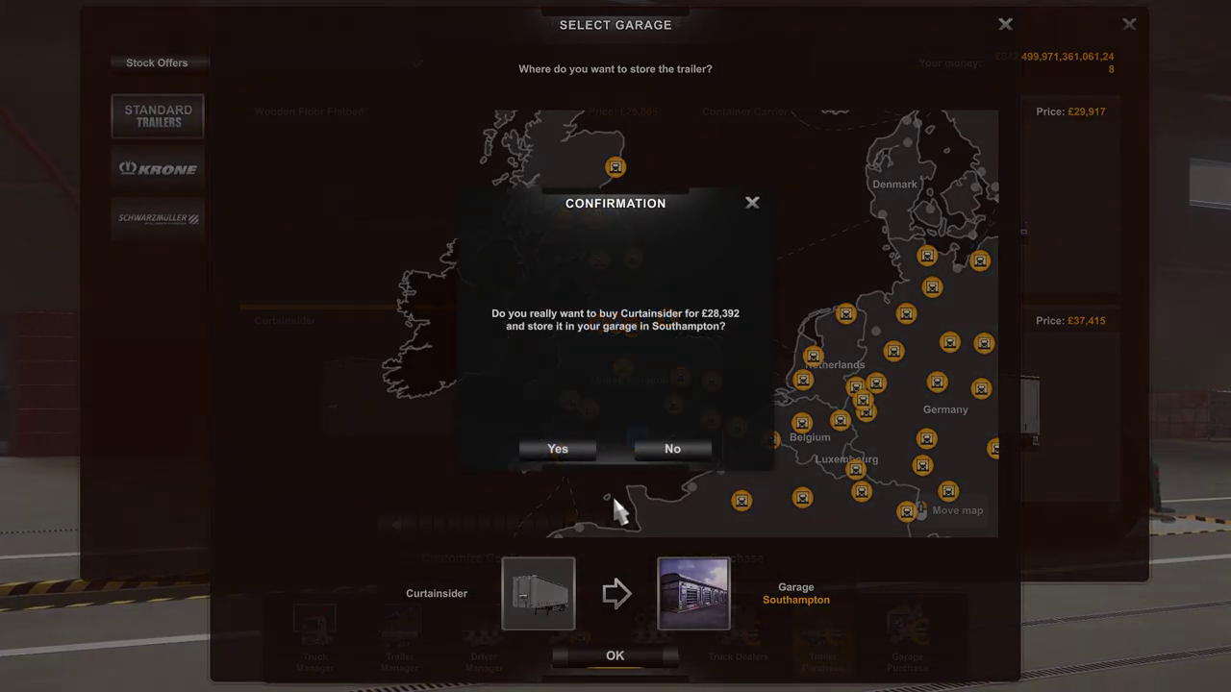
left_click(562, 452)
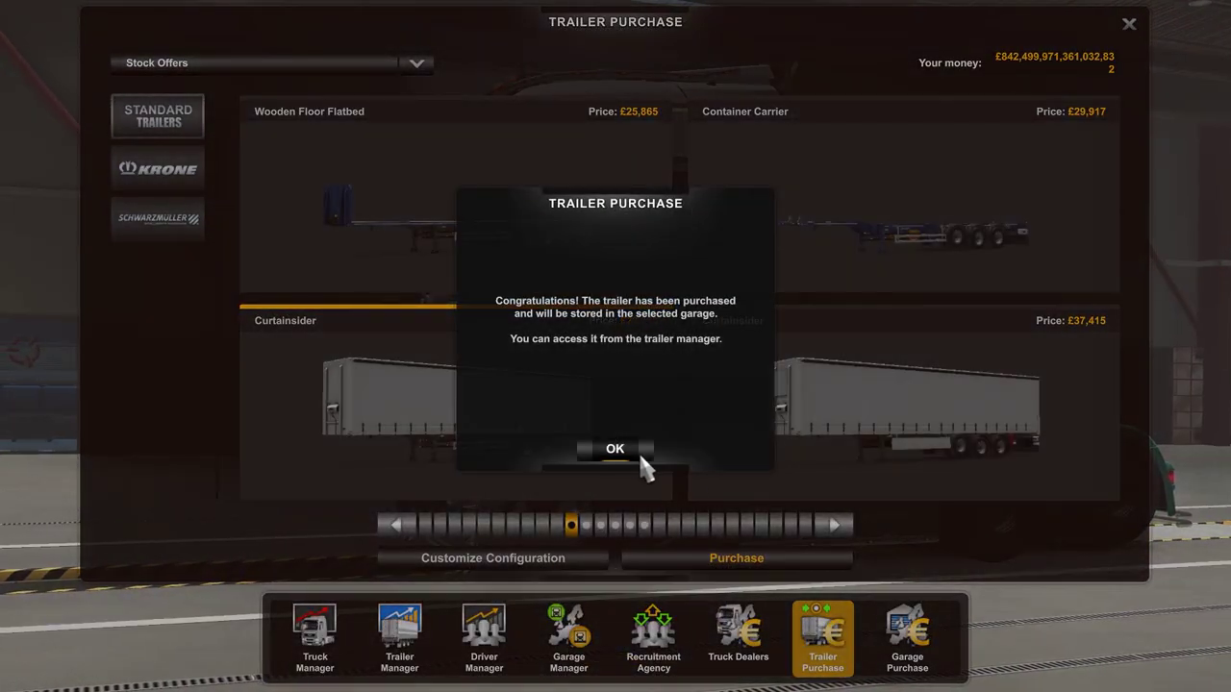
left_click(635, 448)
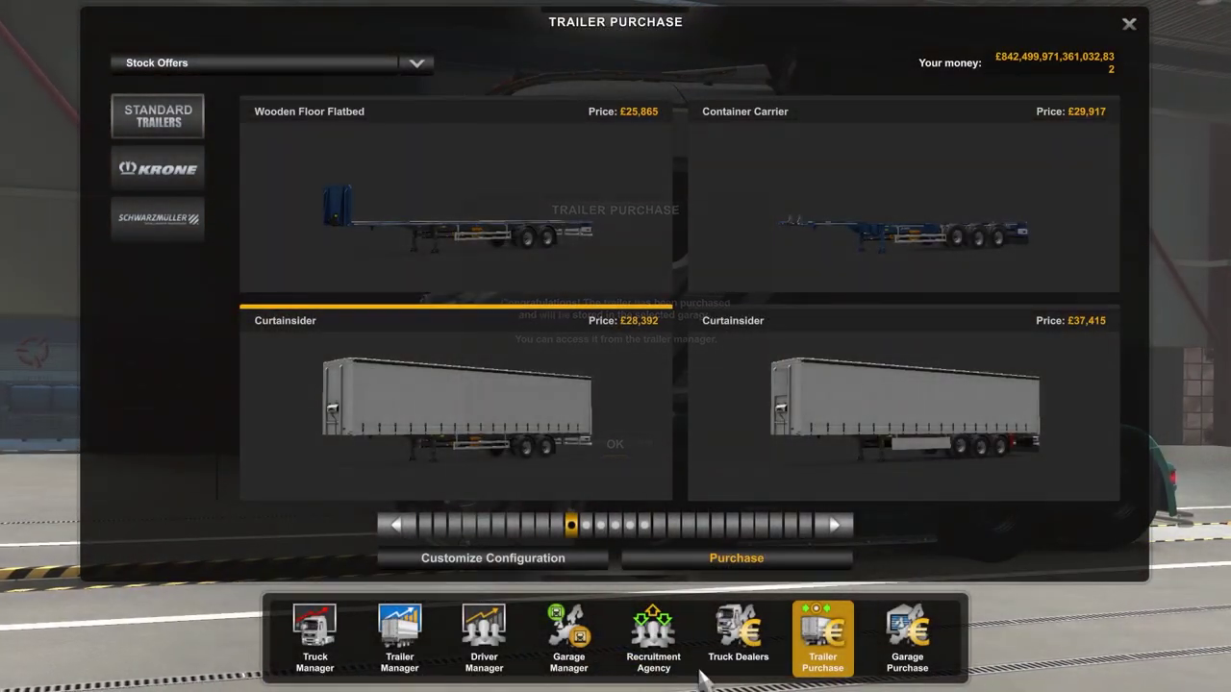
- Attach the new Curtainsider in row 11 of the Trailer Manager to the Scania
left_click(399, 635)
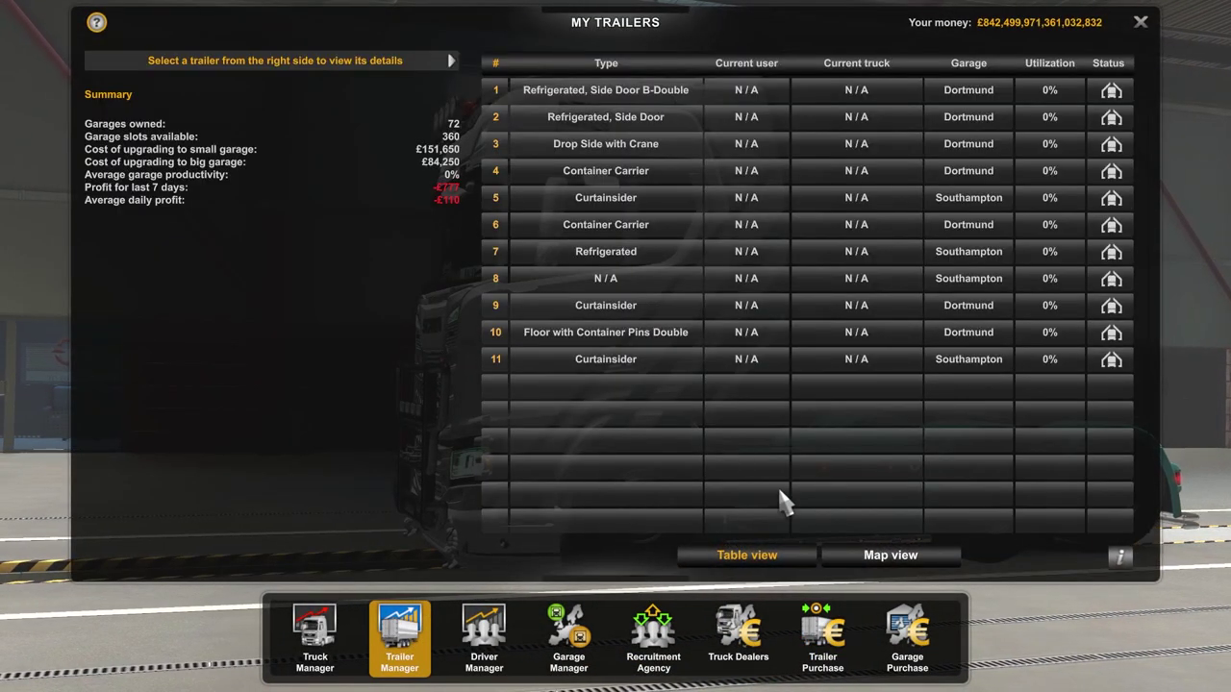
left_click(733, 335)
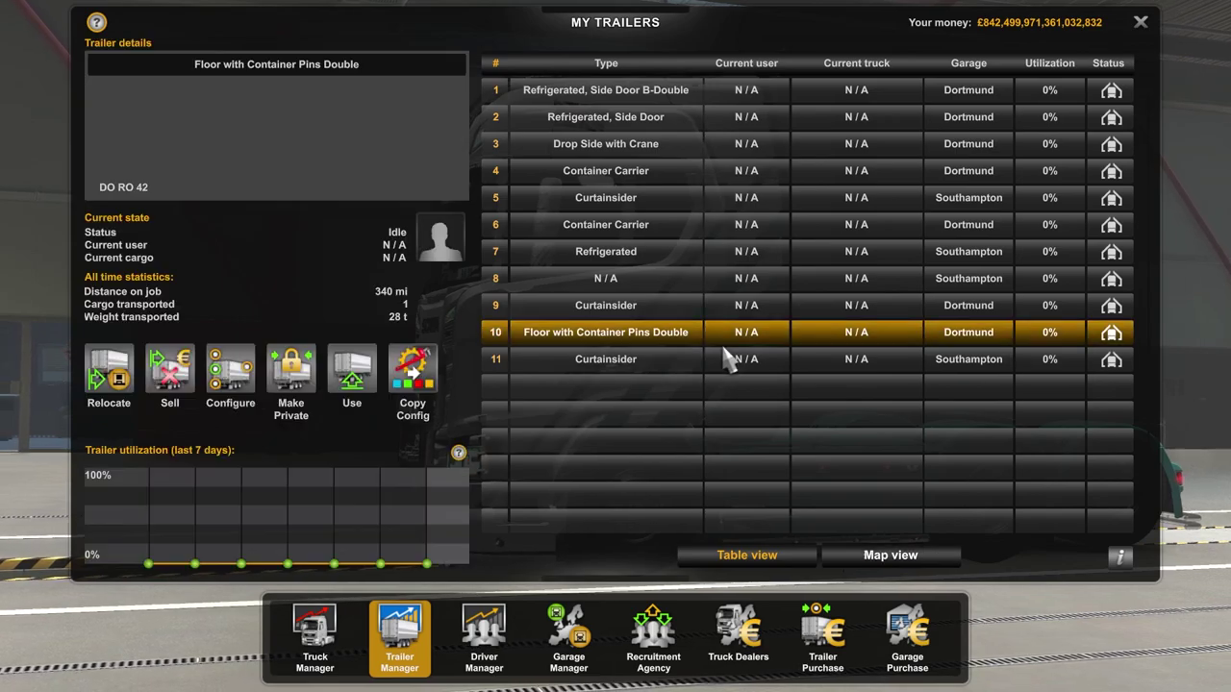
left_click(640, 363)
left_click(352, 375)
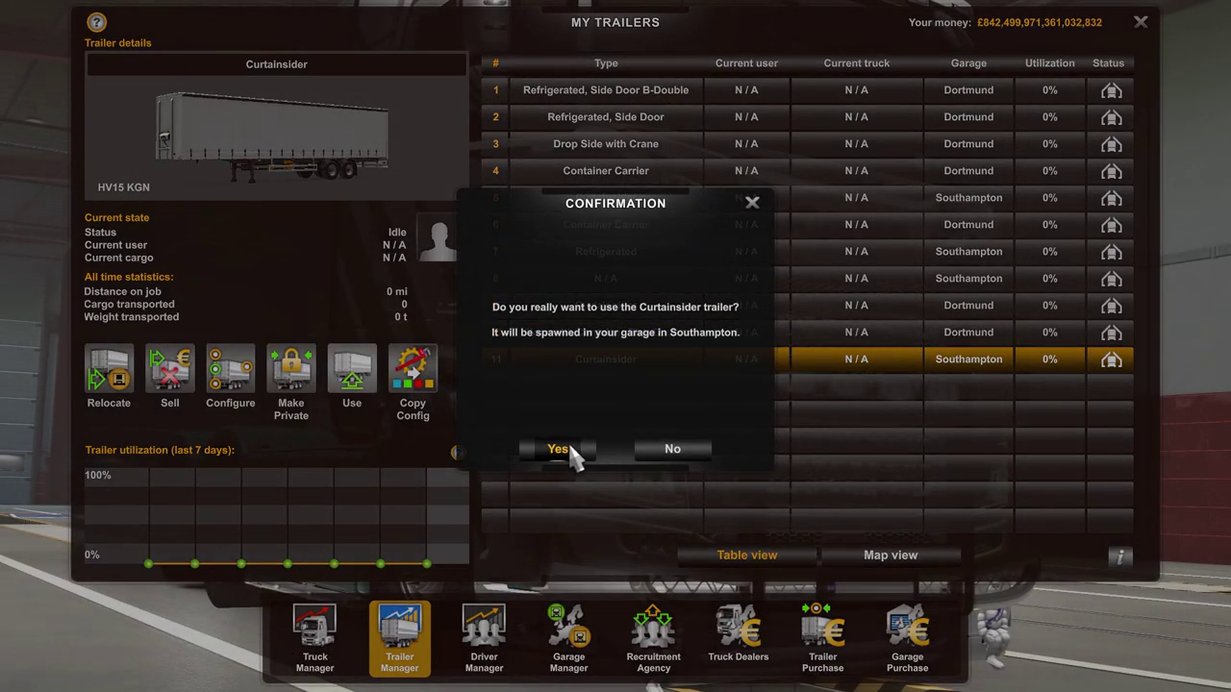
left_click(561, 447)
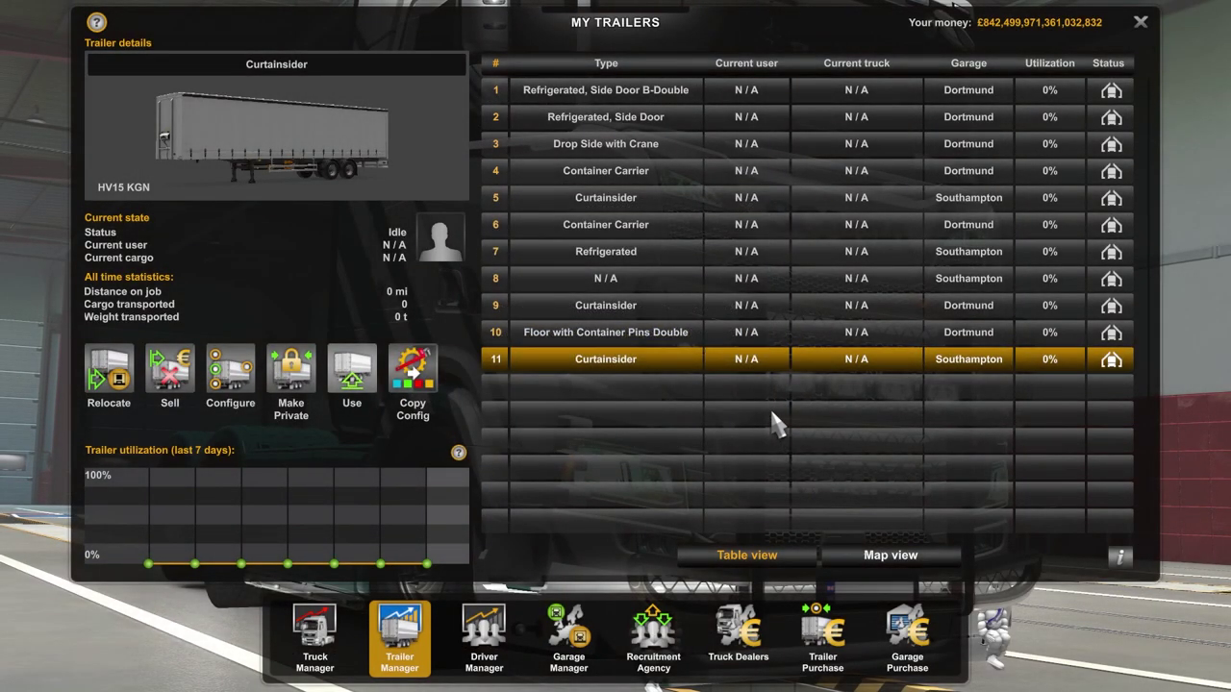
left_click(616, 448)
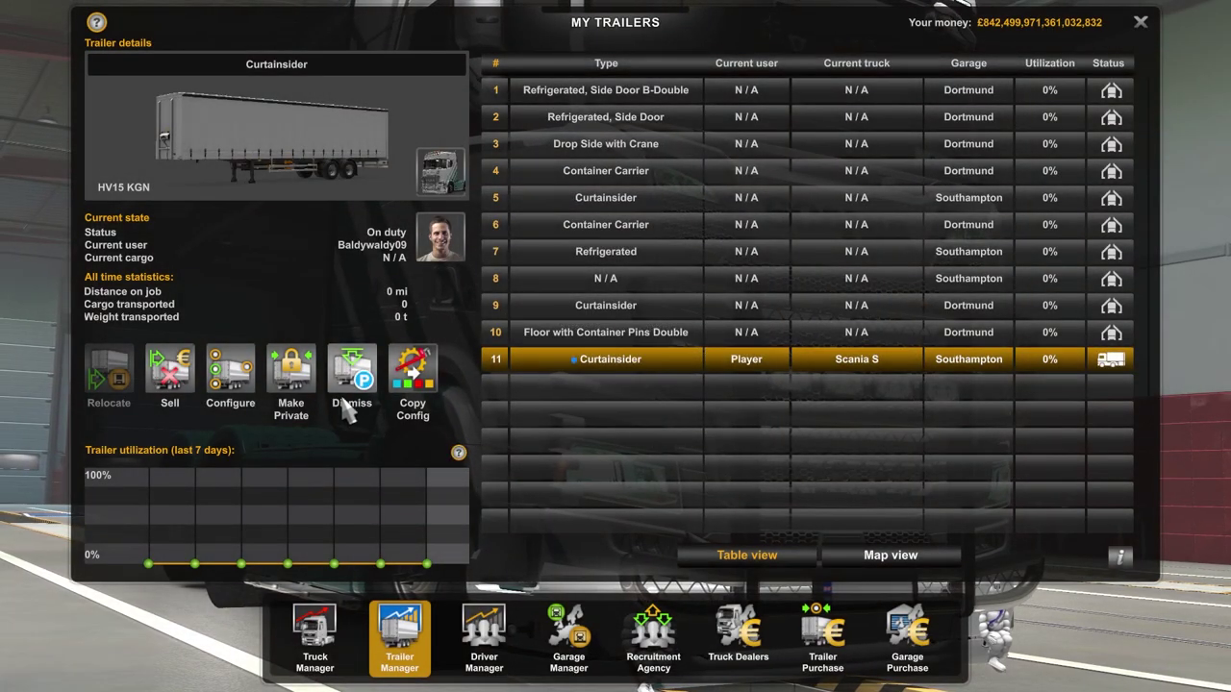
key("Escape")
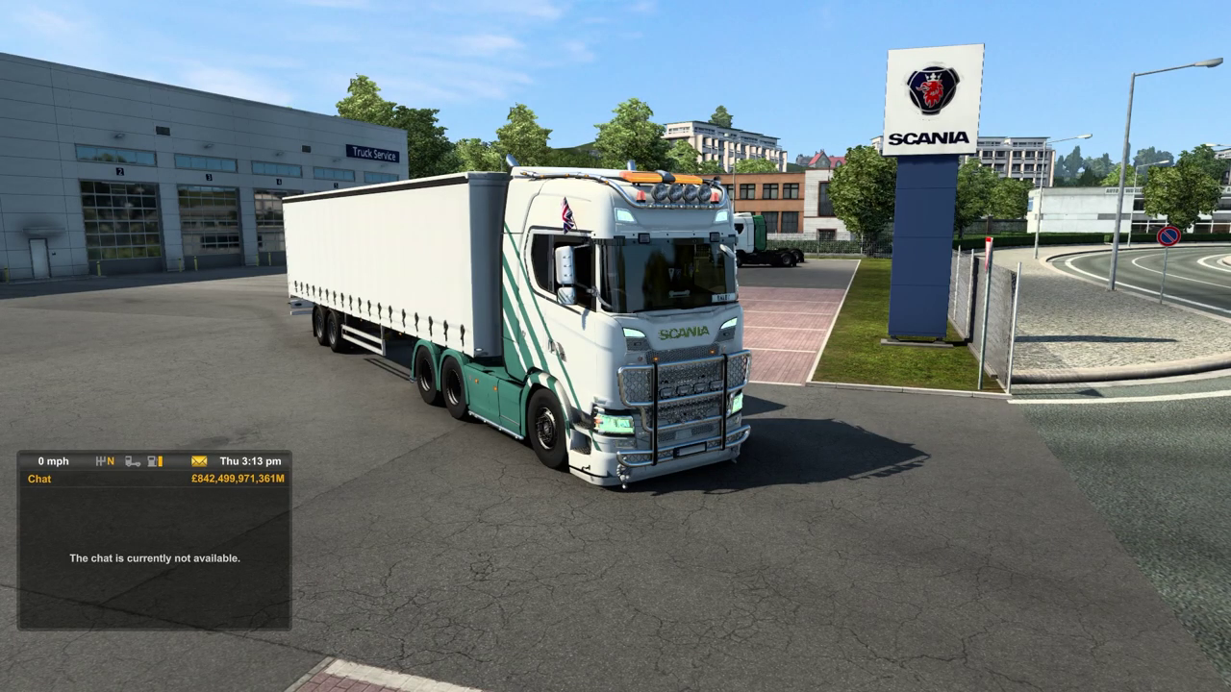
- Save the game over the 'Save Edits' slot, confirming the overwrite
key("Escape")
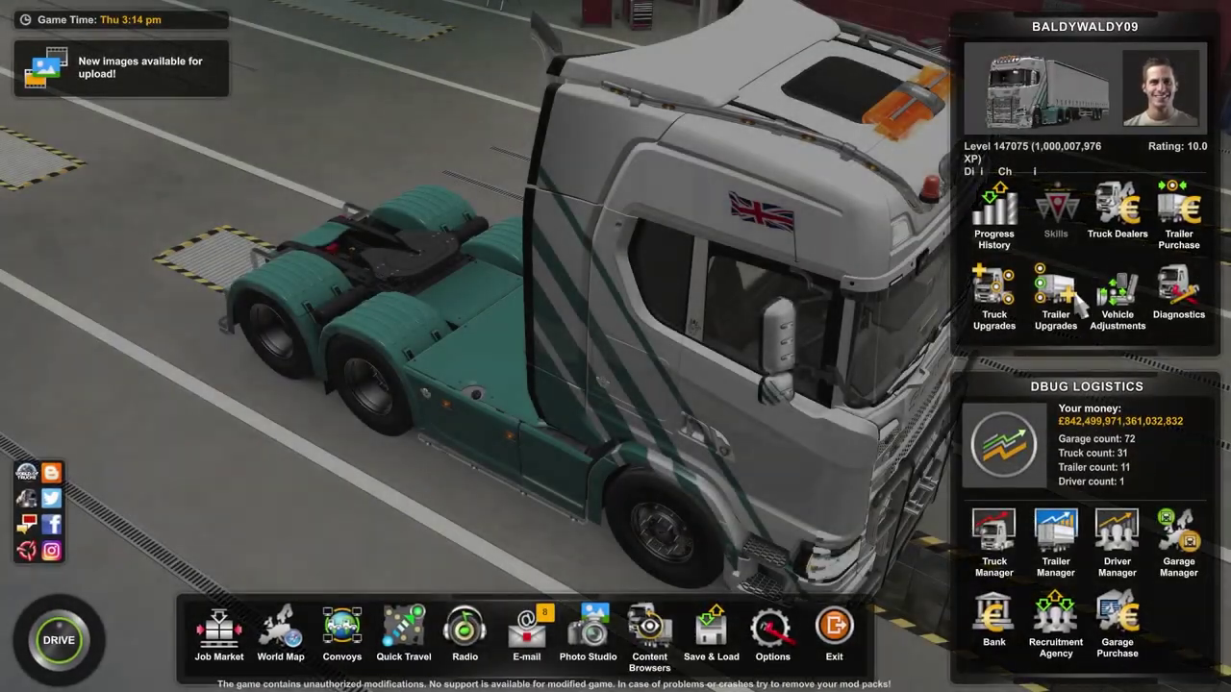
left_click(711, 630)
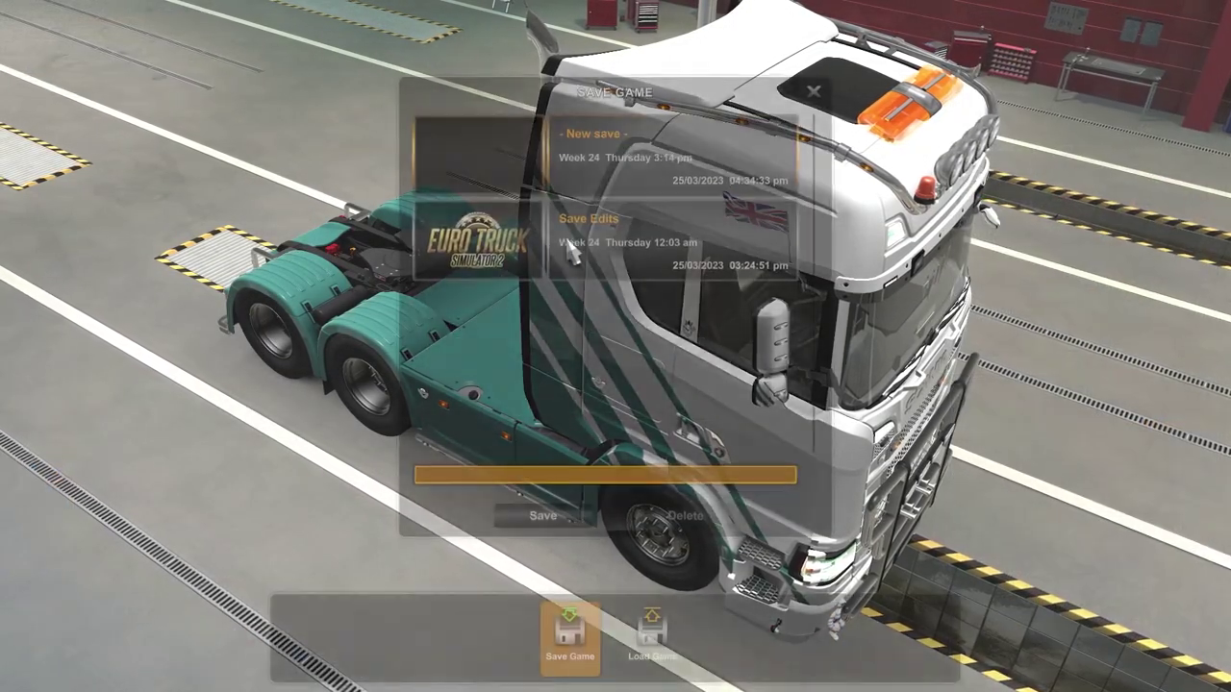
double_click(604, 245)
left_click(558, 447)
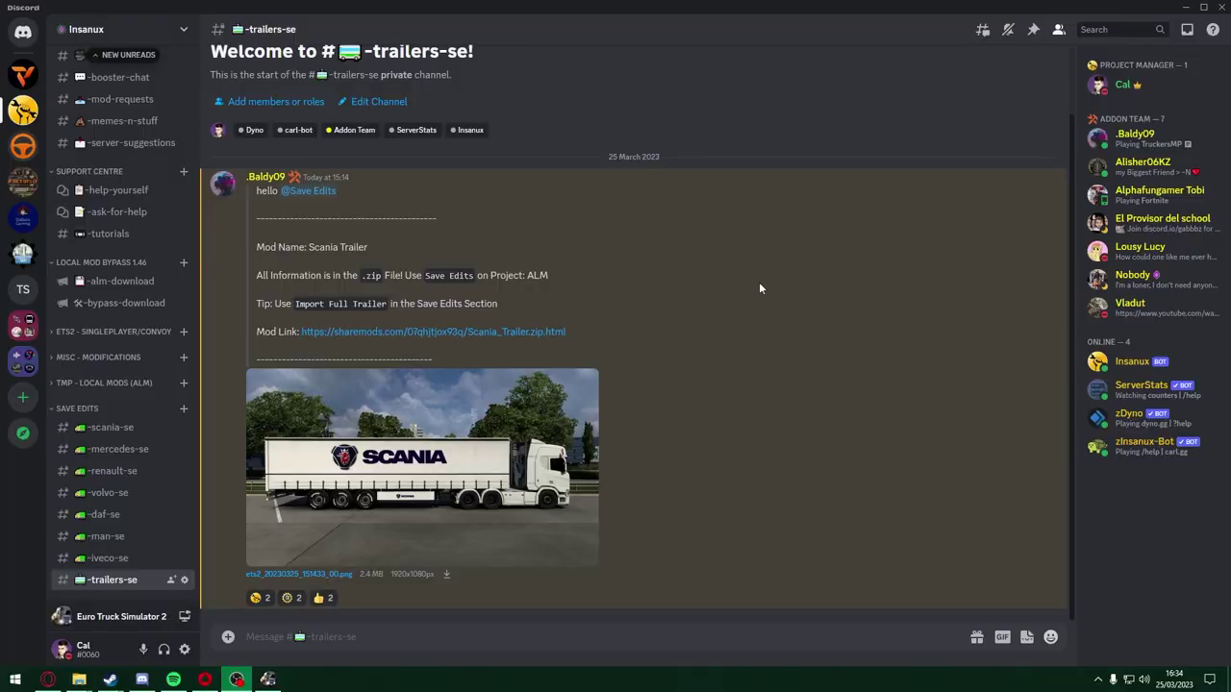
- Download Scania_Trailer.zip from the ShareMods mod page and open the archive
left_click(845, 329)
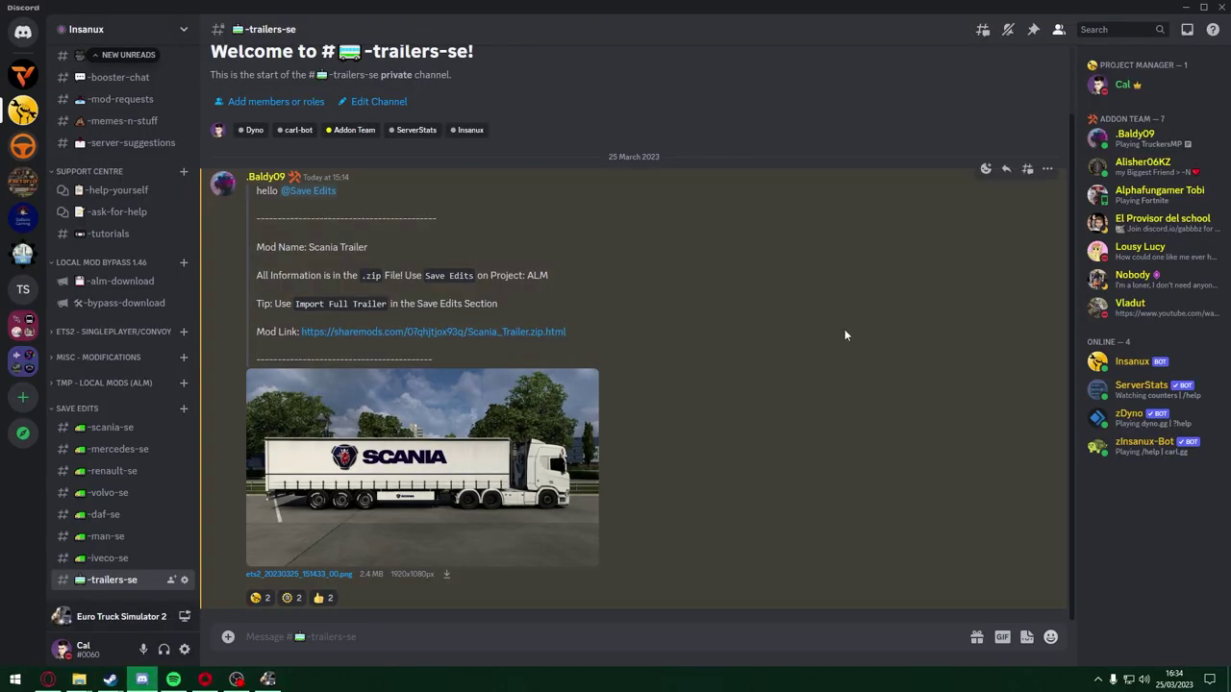
left_click(551, 333)
left_click(623, 489)
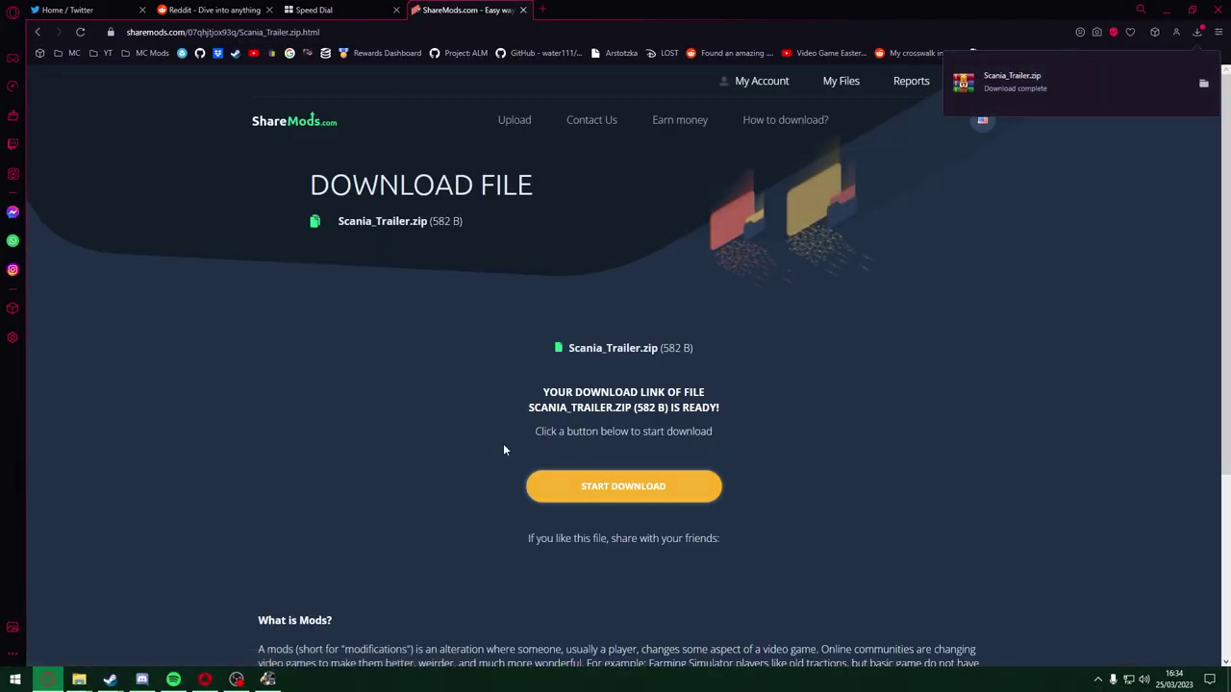
left_click(1055, 83)
- Minimize the browser, Discord and File Explorer, and open the Project ALM folder on the desktop
left_click(1167, 9)
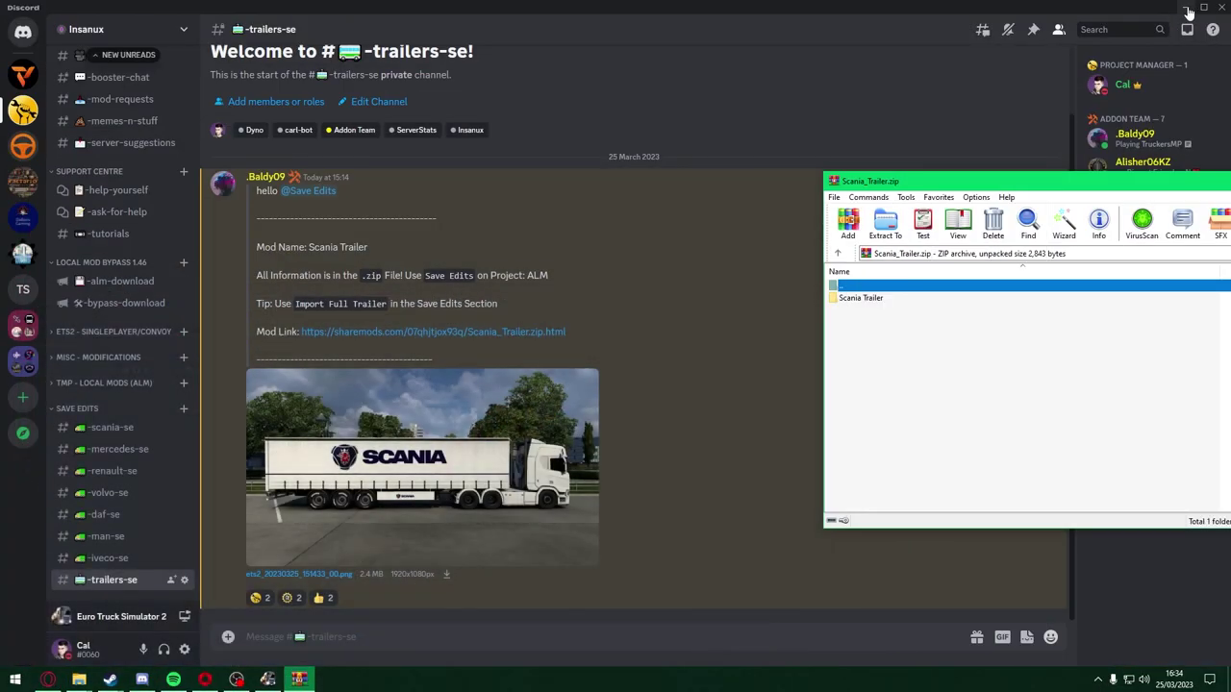
left_click(1188, 10)
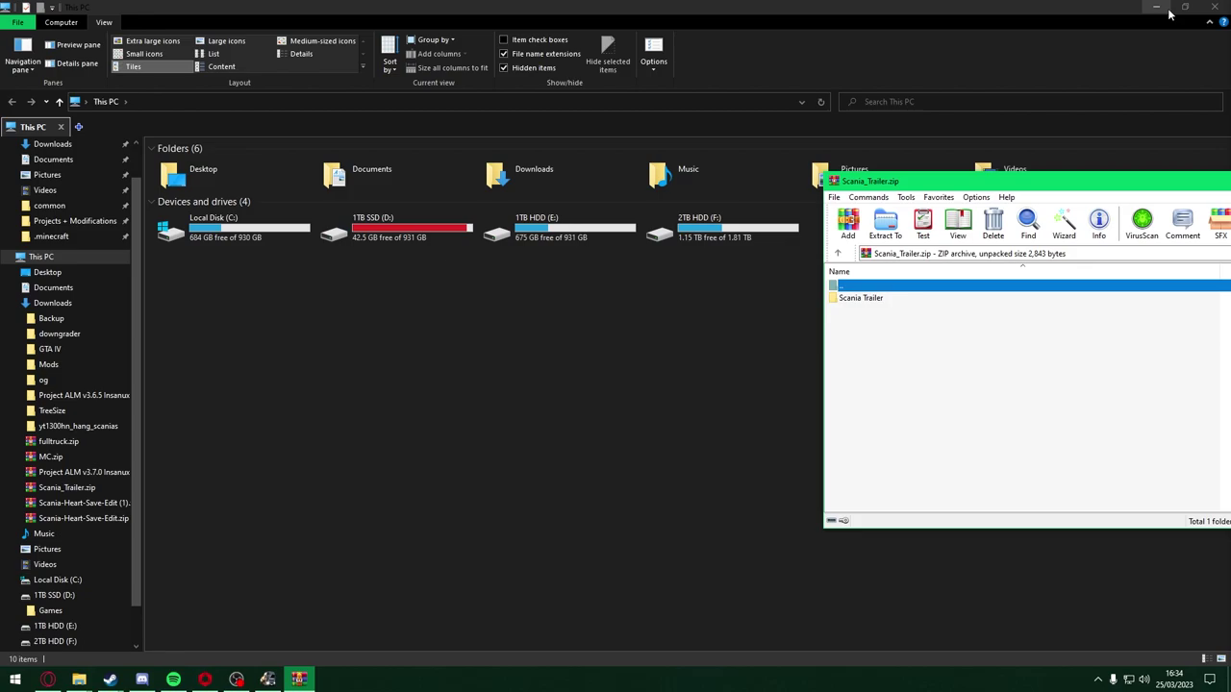
left_click(1158, 7)
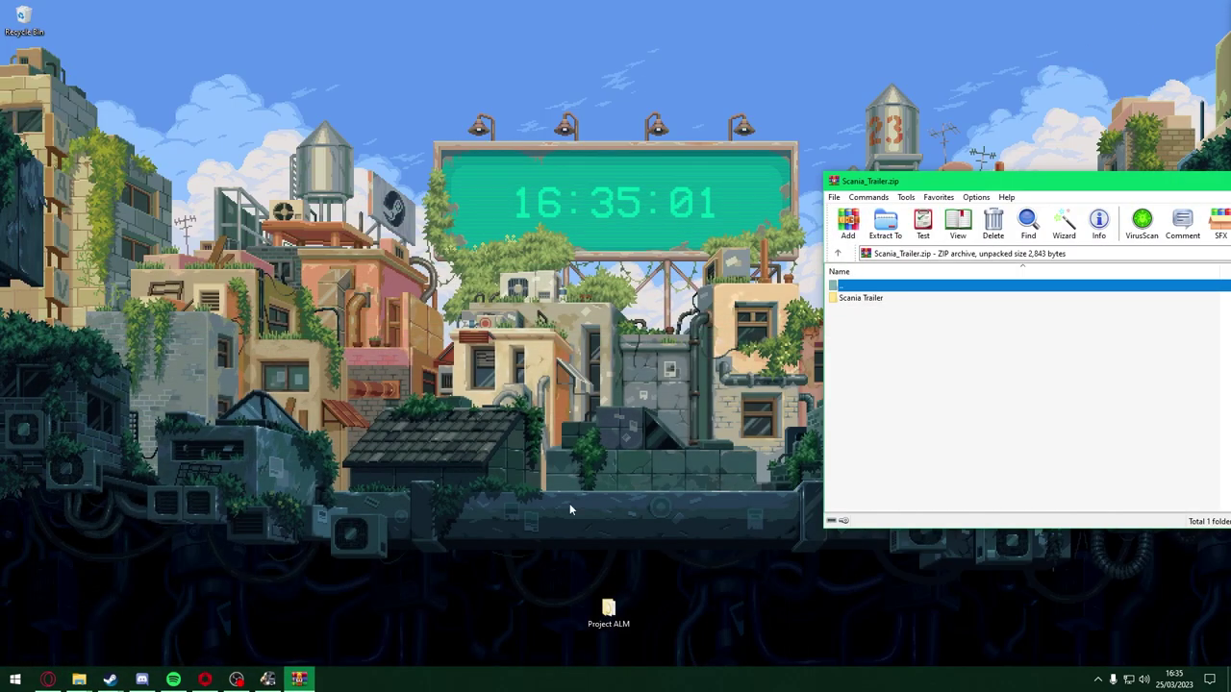
double_click(609, 603)
- Extract Scania Trailer.txt into the Project ALM folder and delete the old full trucck.txt
left_click(1126, 311)
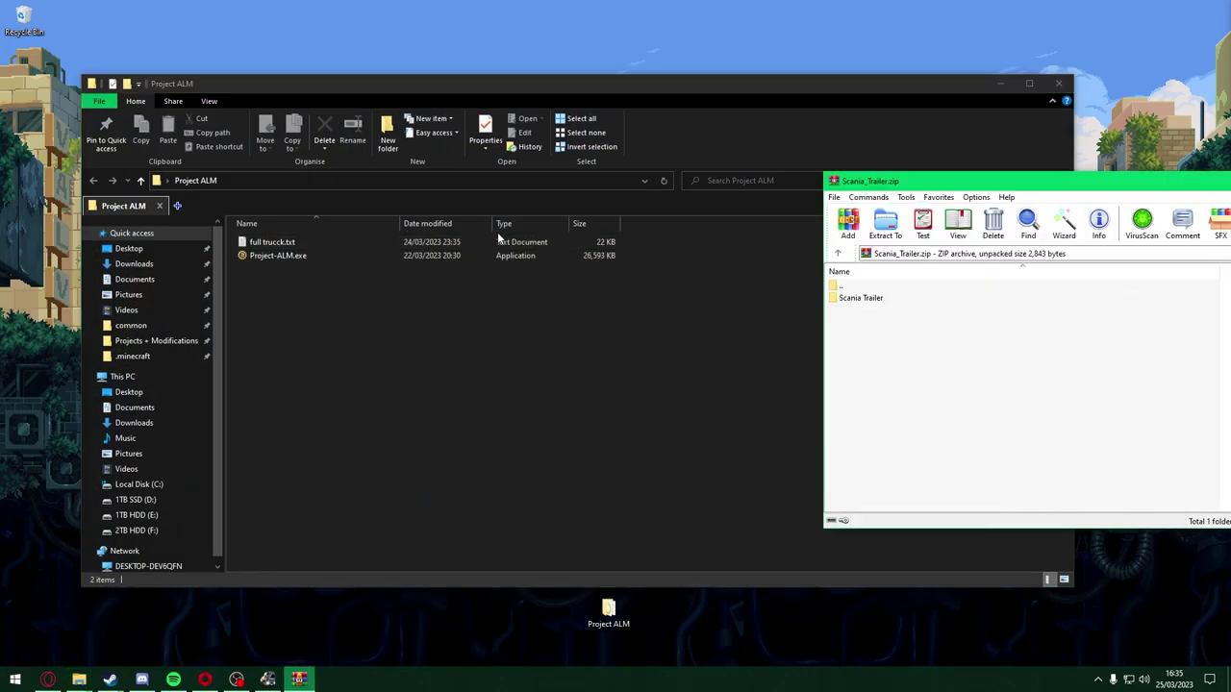
double_click(856, 297)
left_click_drag(859, 297, 322, 426)
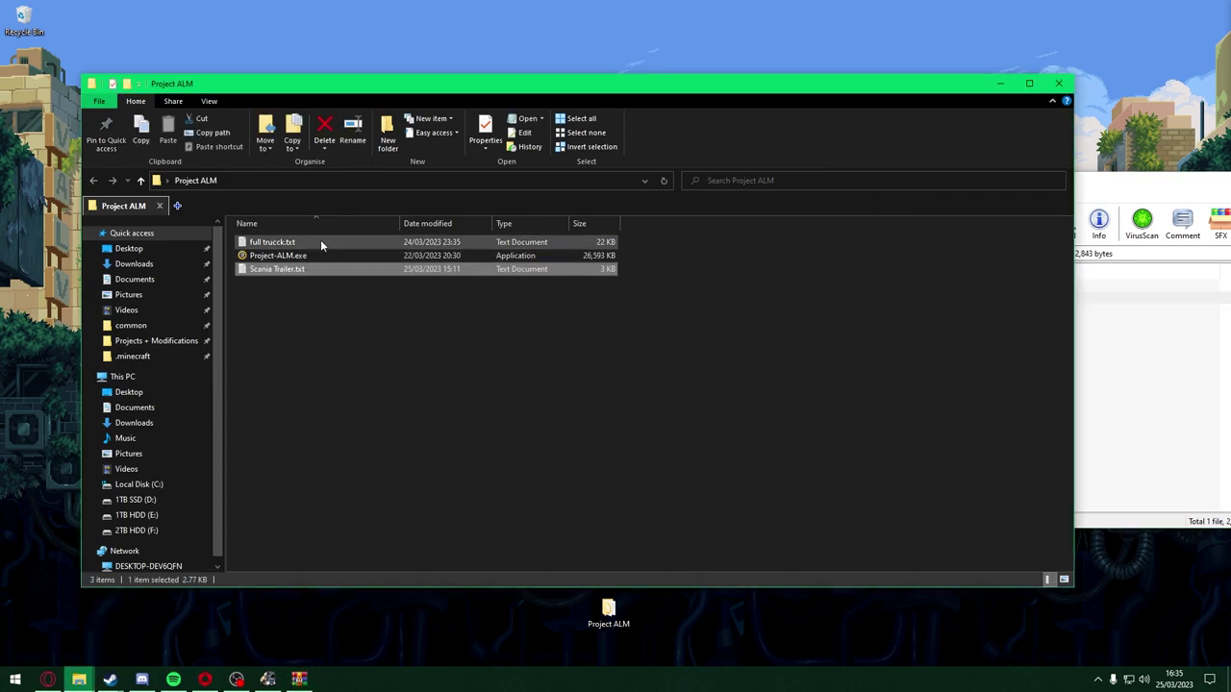
left_click(320, 242)
key("Delete")
left_click_drag(337, 310, 452, 379)
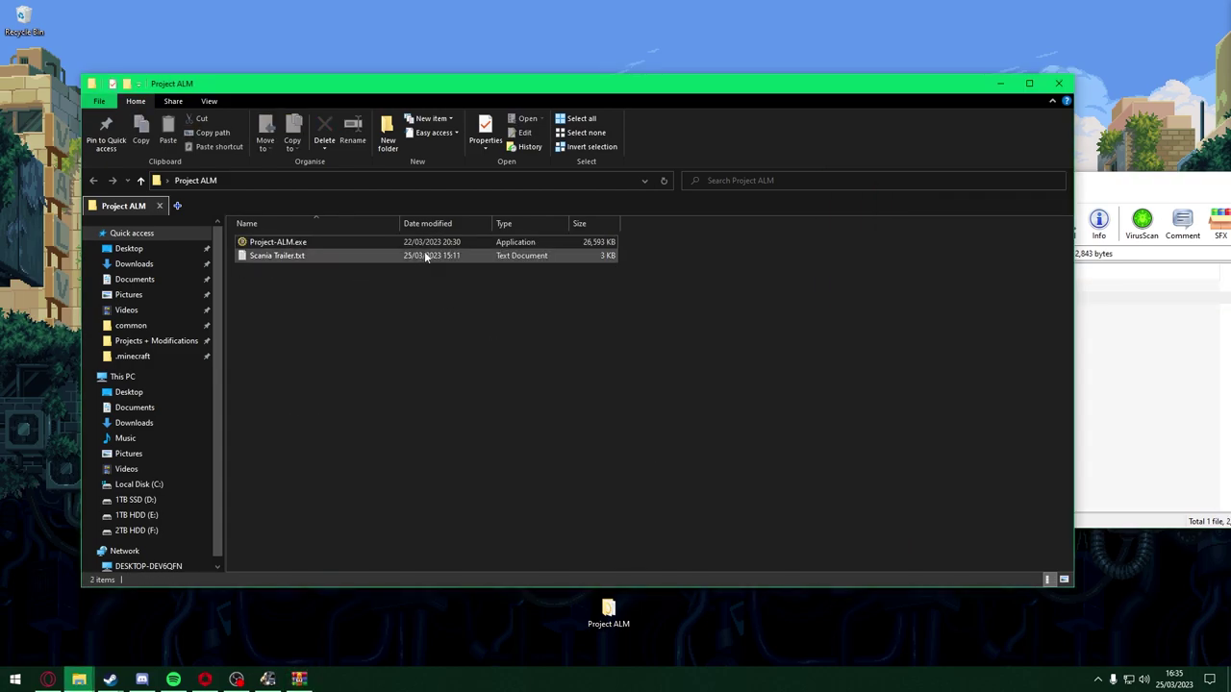
- Launch Project ALM, go to Save Edit's Trailer Editor, and select the [P] Southampton scs.box trailer
double_click(378, 245)
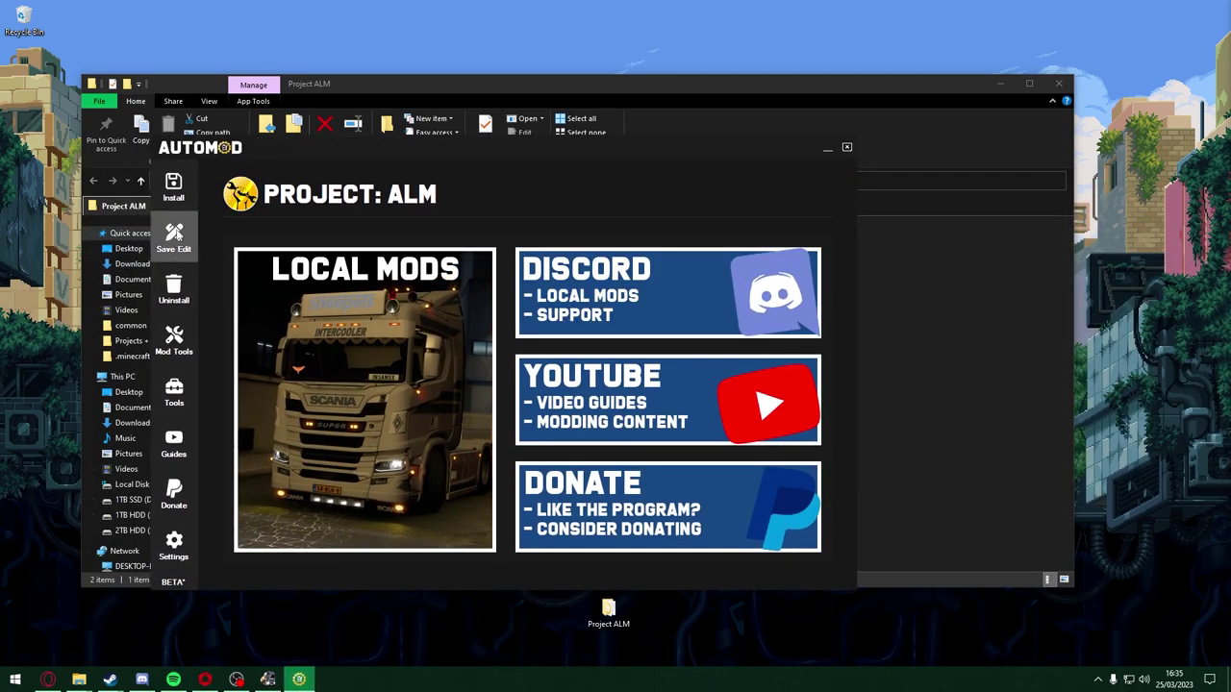
left_click(176, 235)
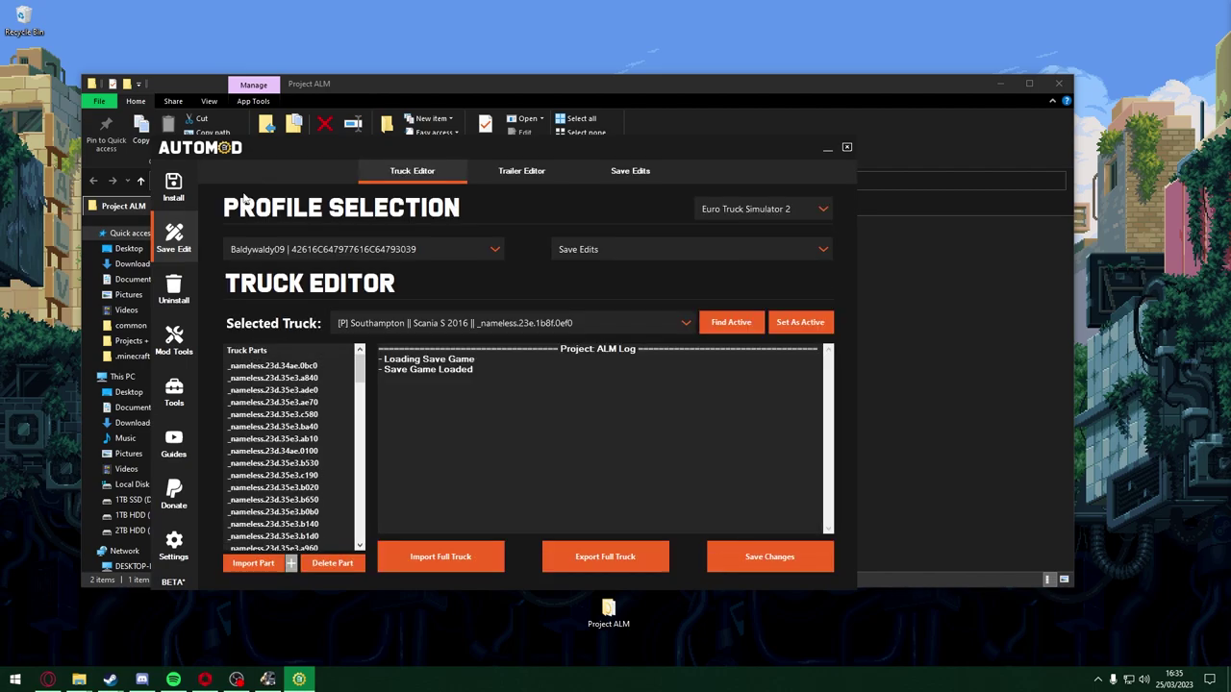
left_click(546, 173)
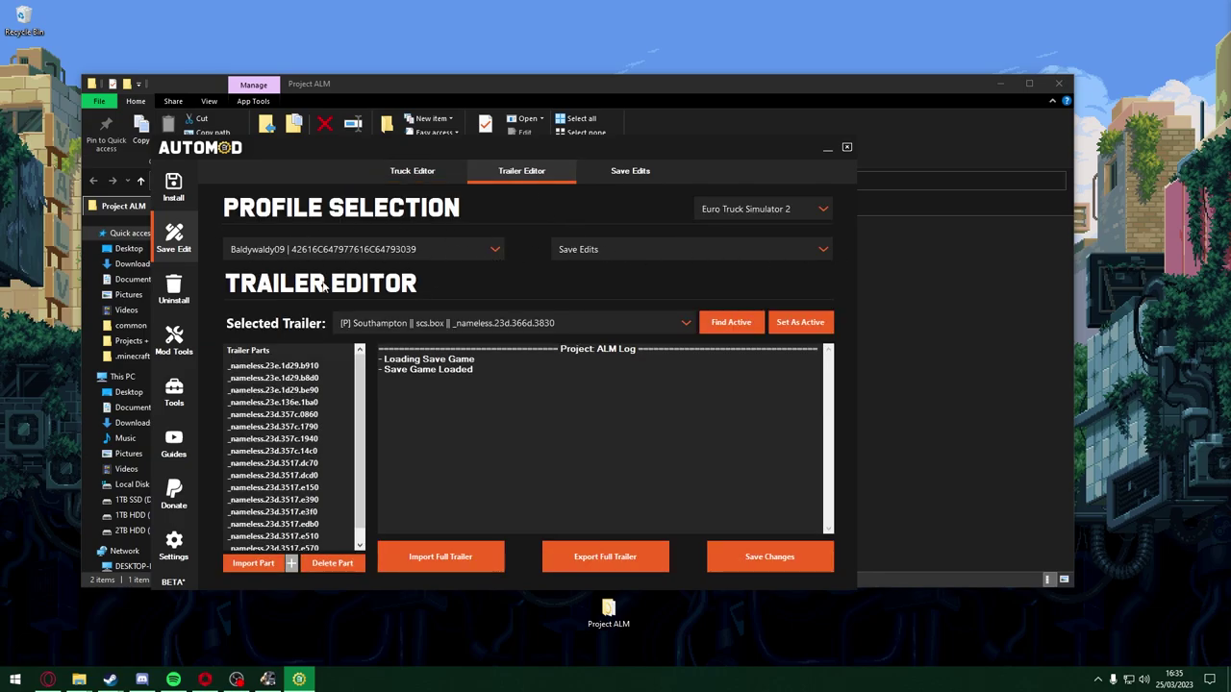
left_click(341, 325)
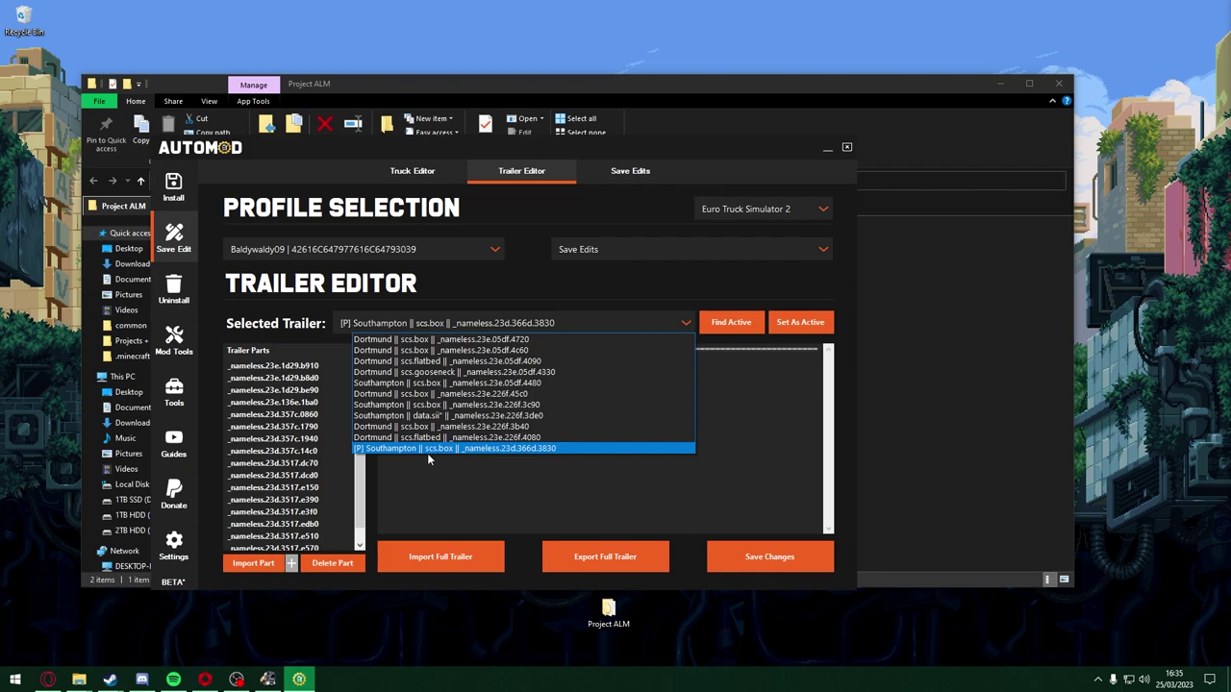
left_click(367, 449)
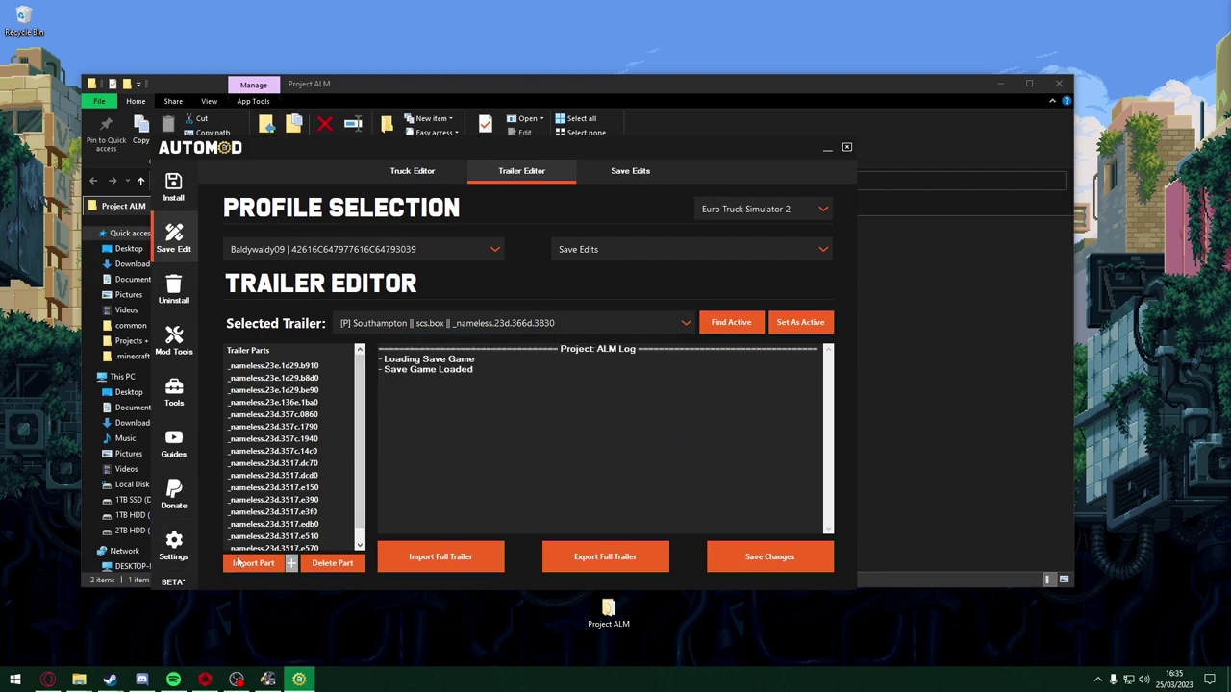
left_click(354, 547)
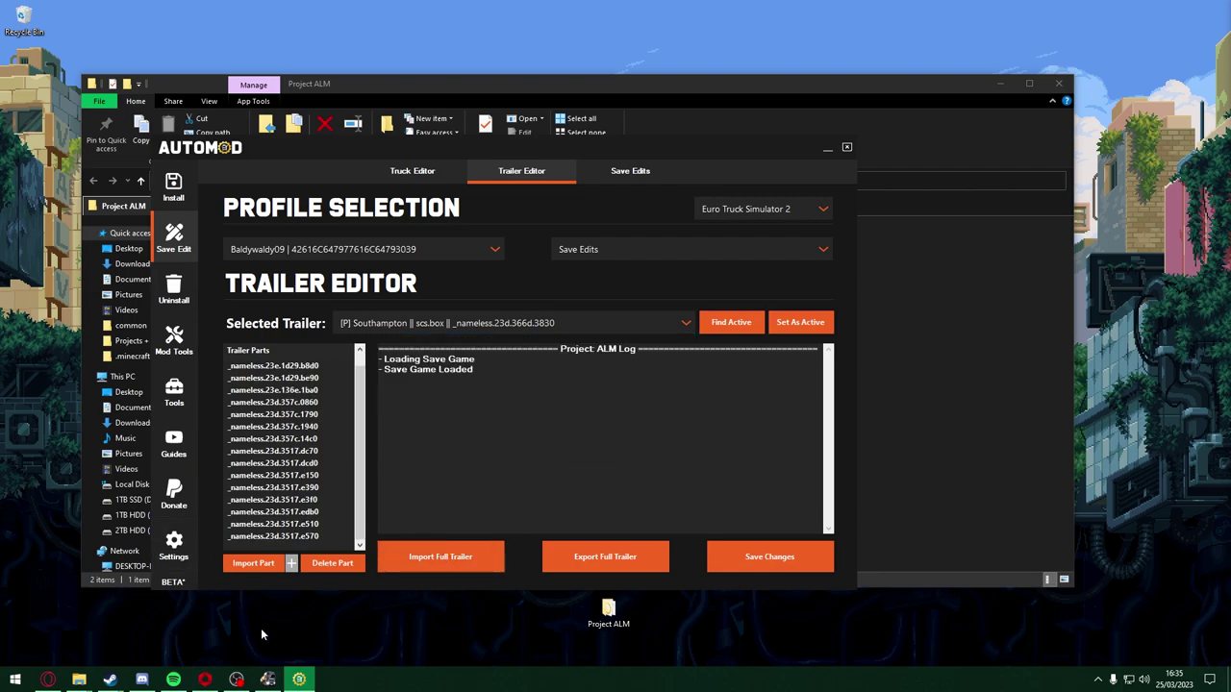
- Reread the Discord mod post's tip about the Import Full Trailer step
left_click(141, 680)
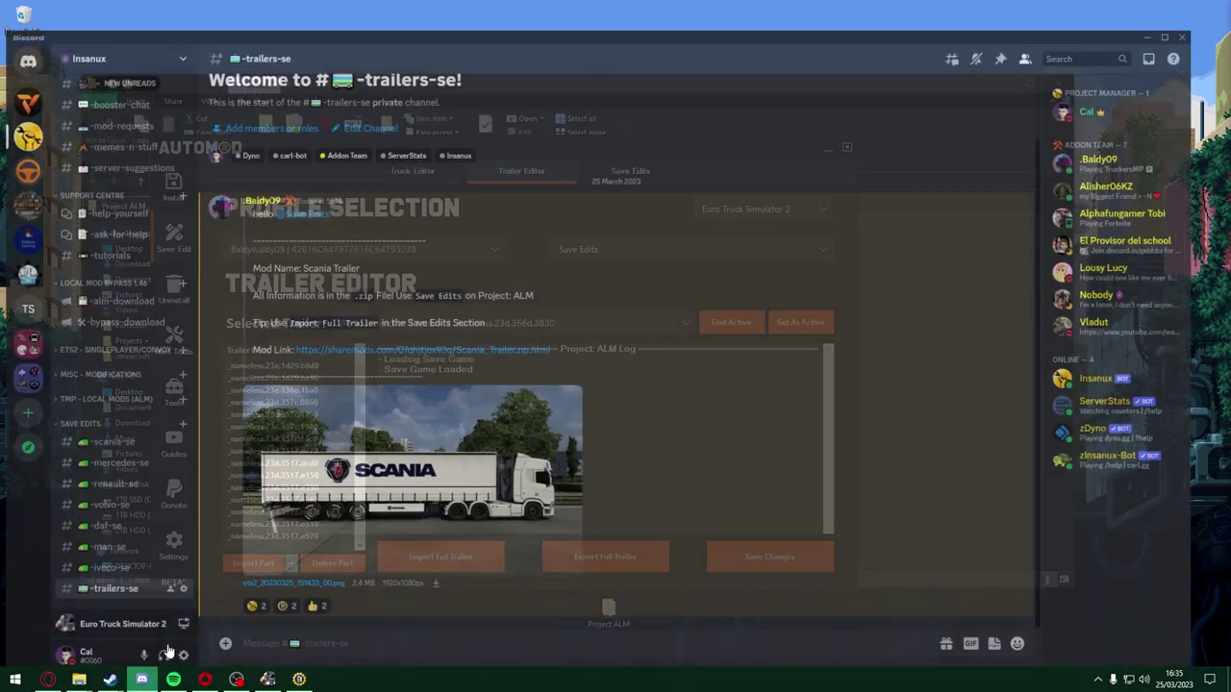
left_click_drag(295, 304, 386, 304)
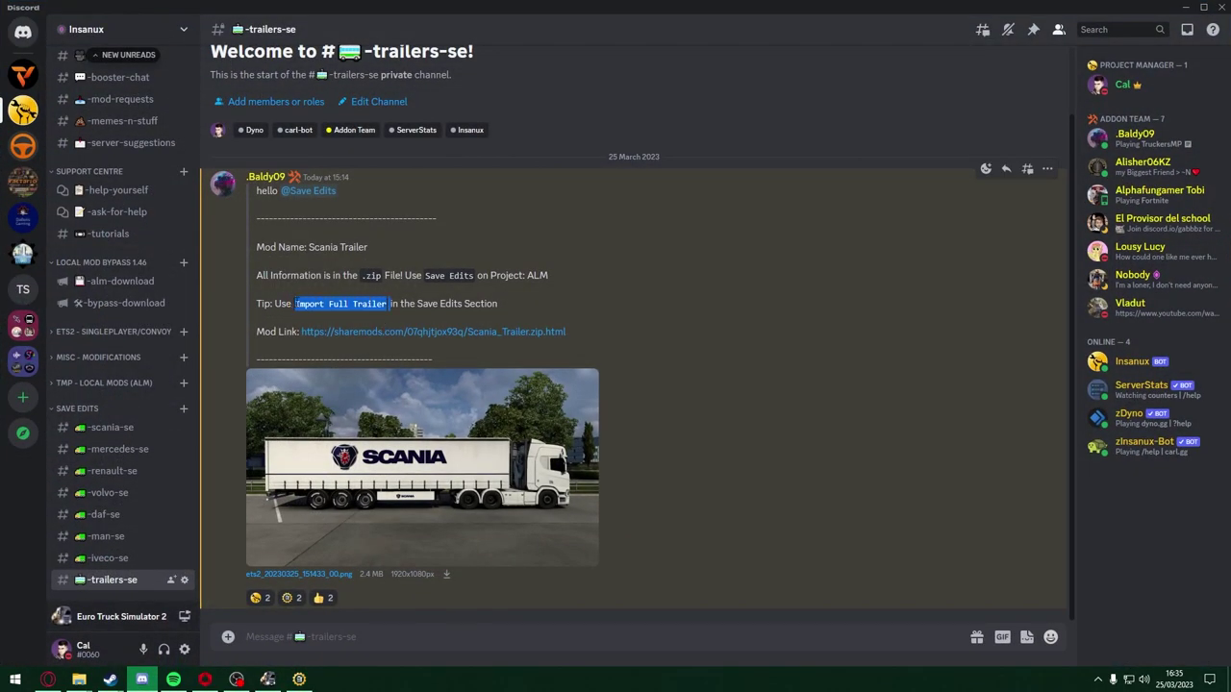
left_click(141, 680)
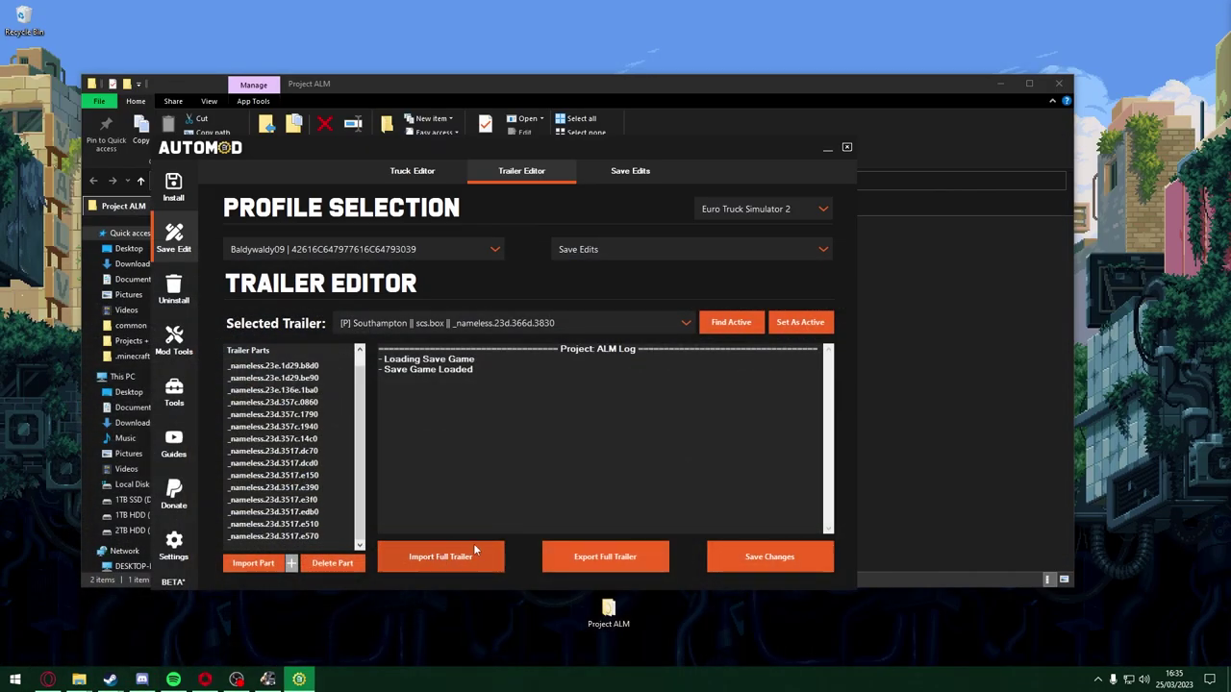
- Import Scania Trailer.txt as the full trailer, confirm the replacement, and save the changes
left_click(449, 558)
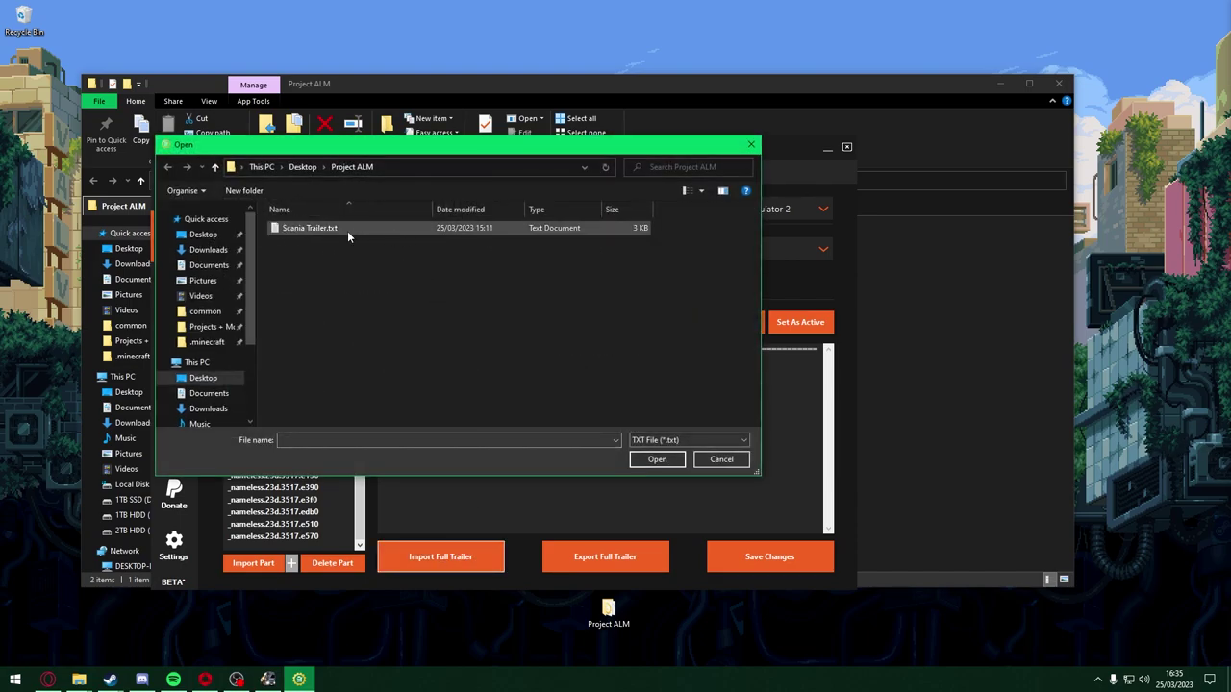
double_click(323, 229)
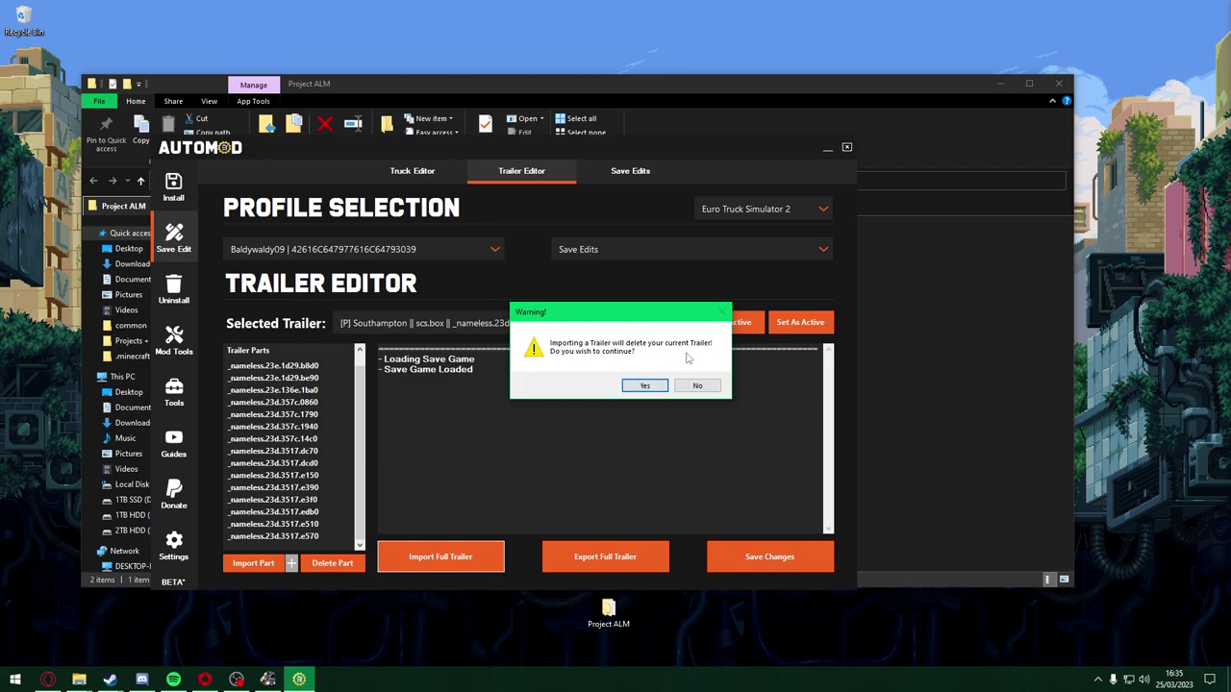
left_click(643, 386)
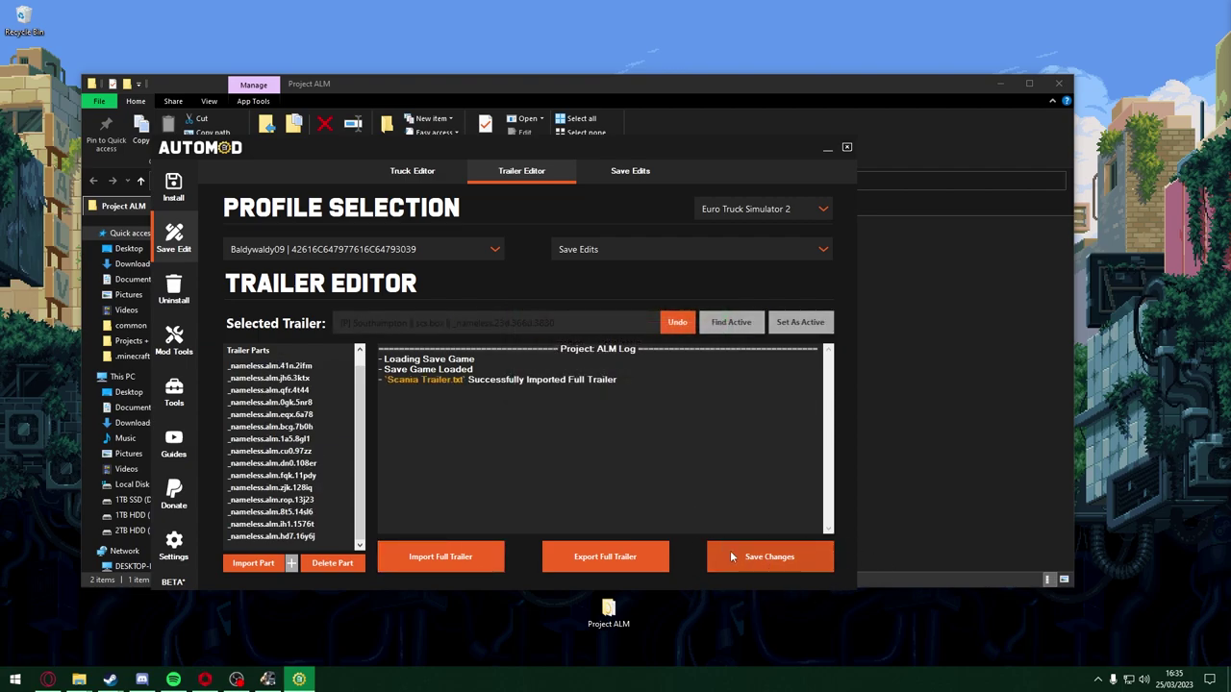
left_click(805, 563)
left_click(664, 385)
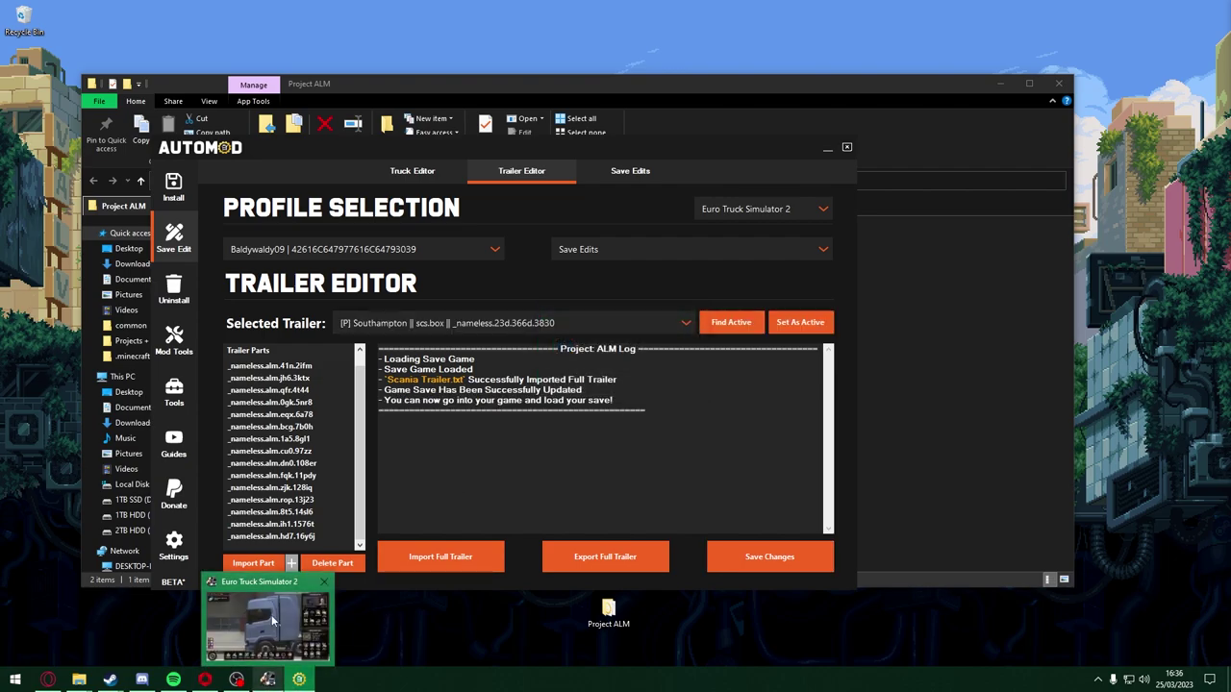
left_click(268, 679)
- Answer Yes to the Load Game prompt to load the edited save in ETS2
left_click(558, 445)
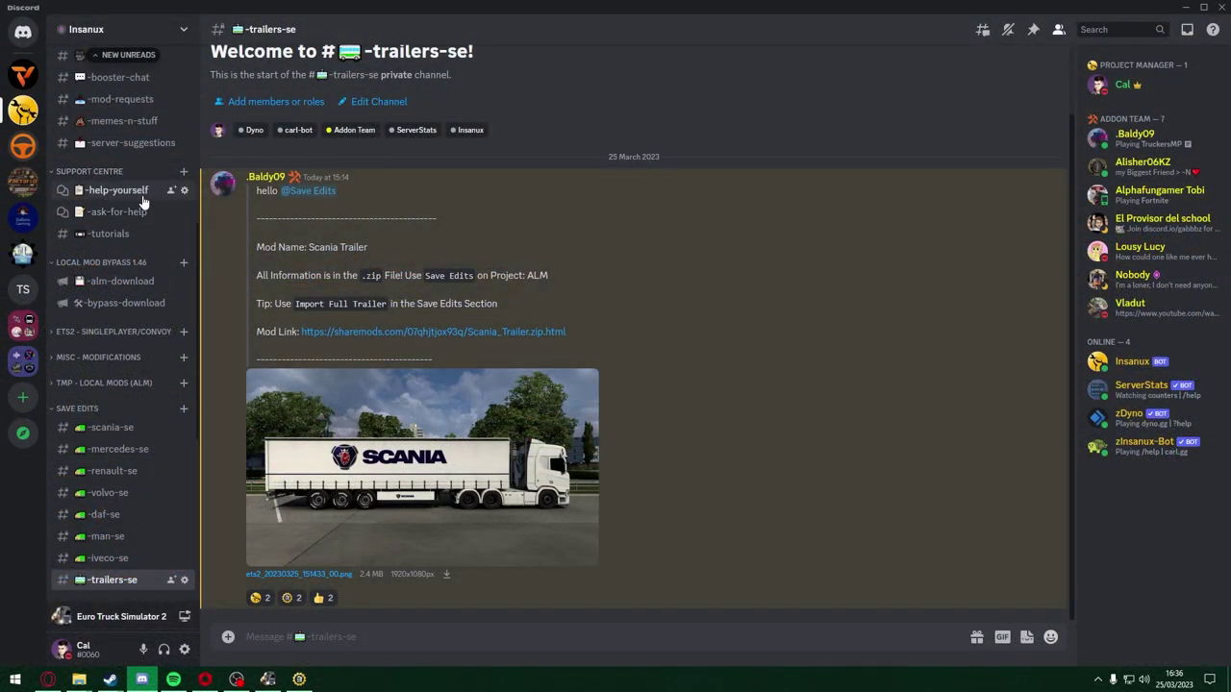
- Look through the -help-yourself forum, then open the -ask-for-help channel
left_click(81, 197)
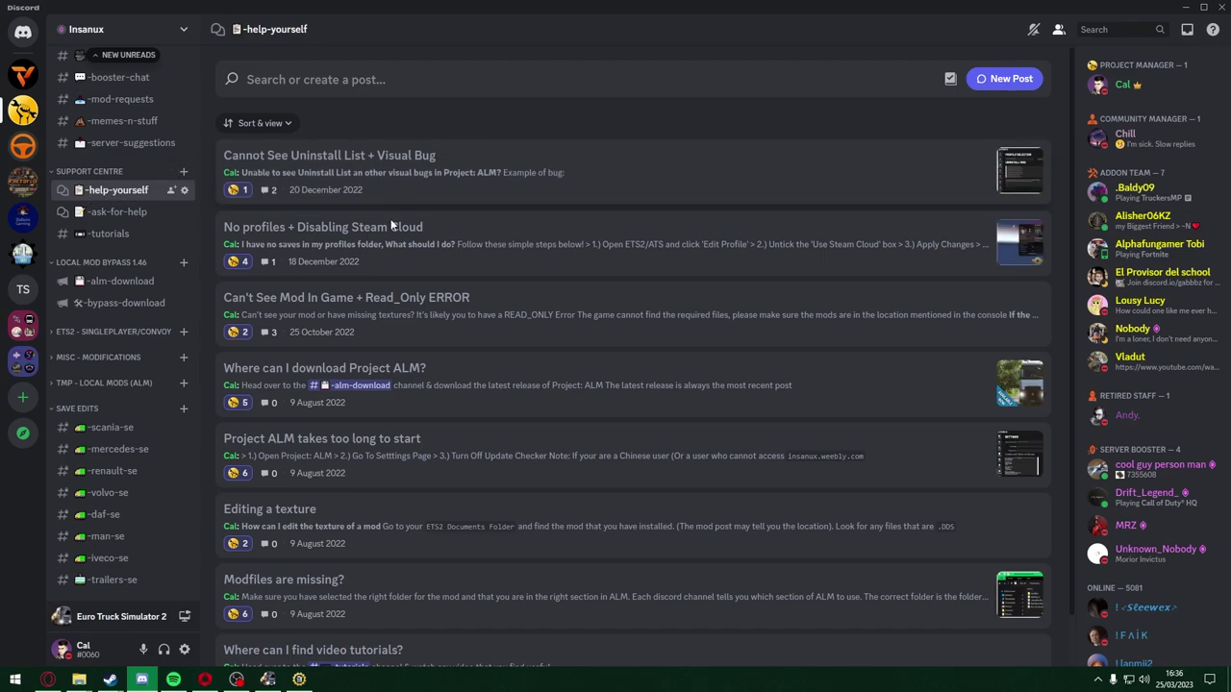
scroll(510, 597, "down", 1)
scroll(516, 253, "up", 1)
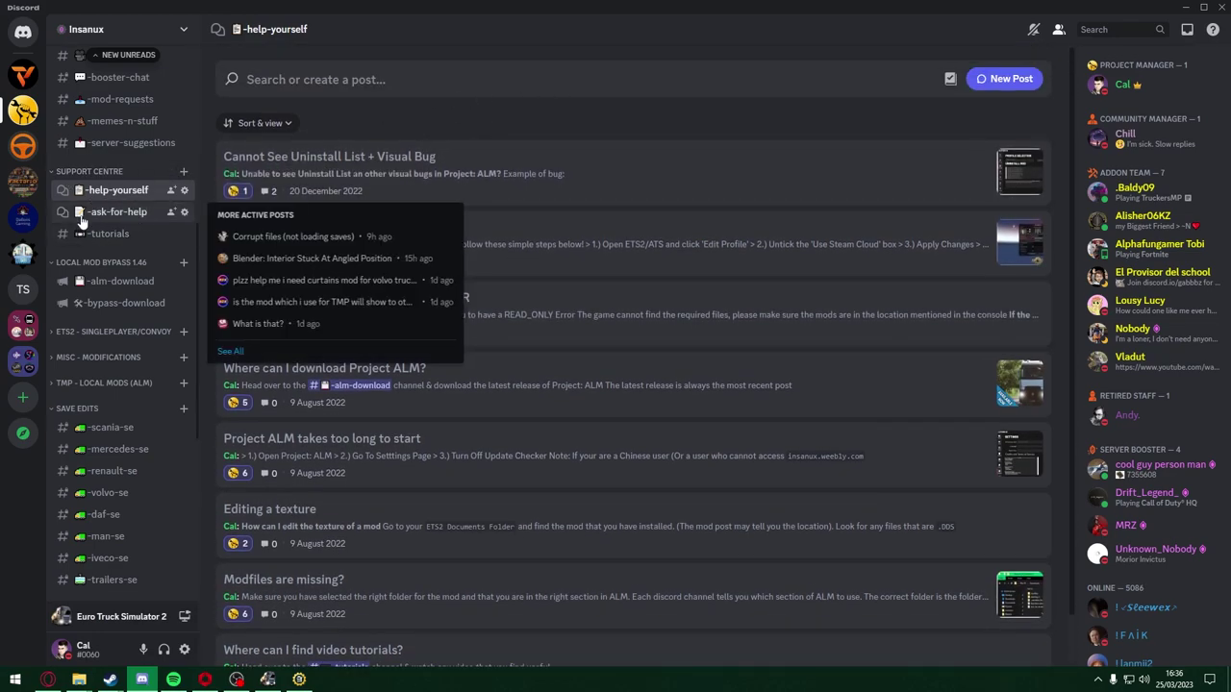
left_click(118, 211)
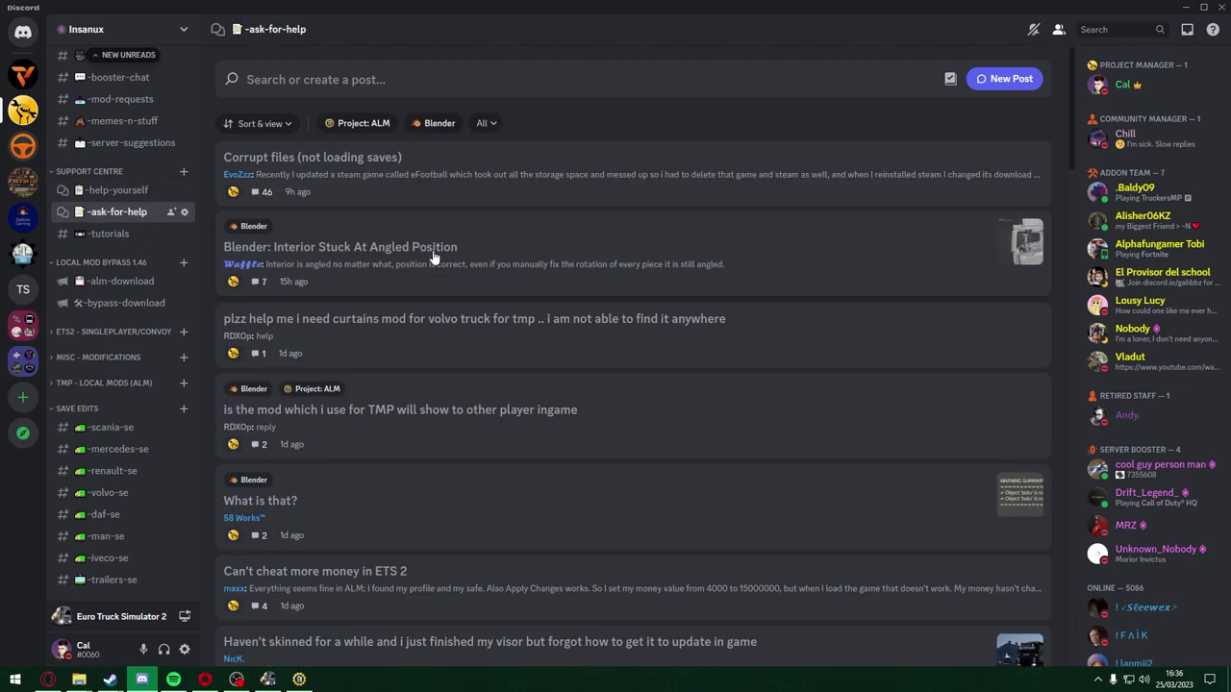
- Read and acknowledge the full post guidelines, then start a blank new post
left_click(950, 79)
left_click(1005, 285)
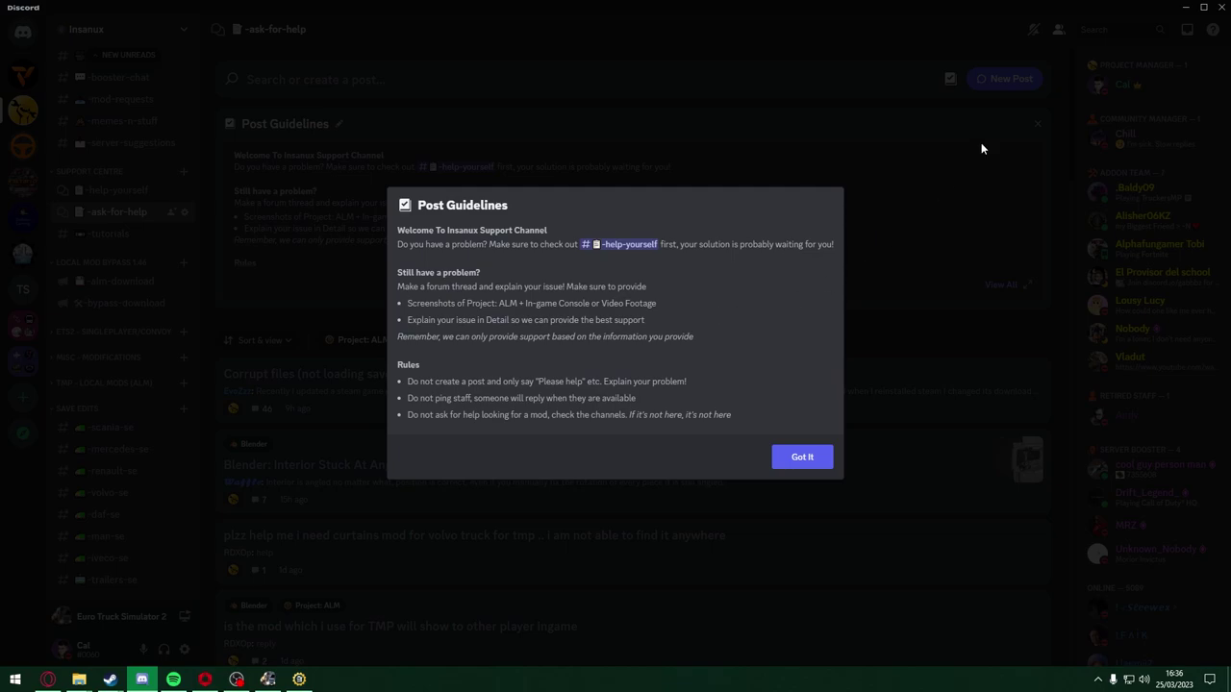
left_click(783, 457)
left_click(1005, 79)
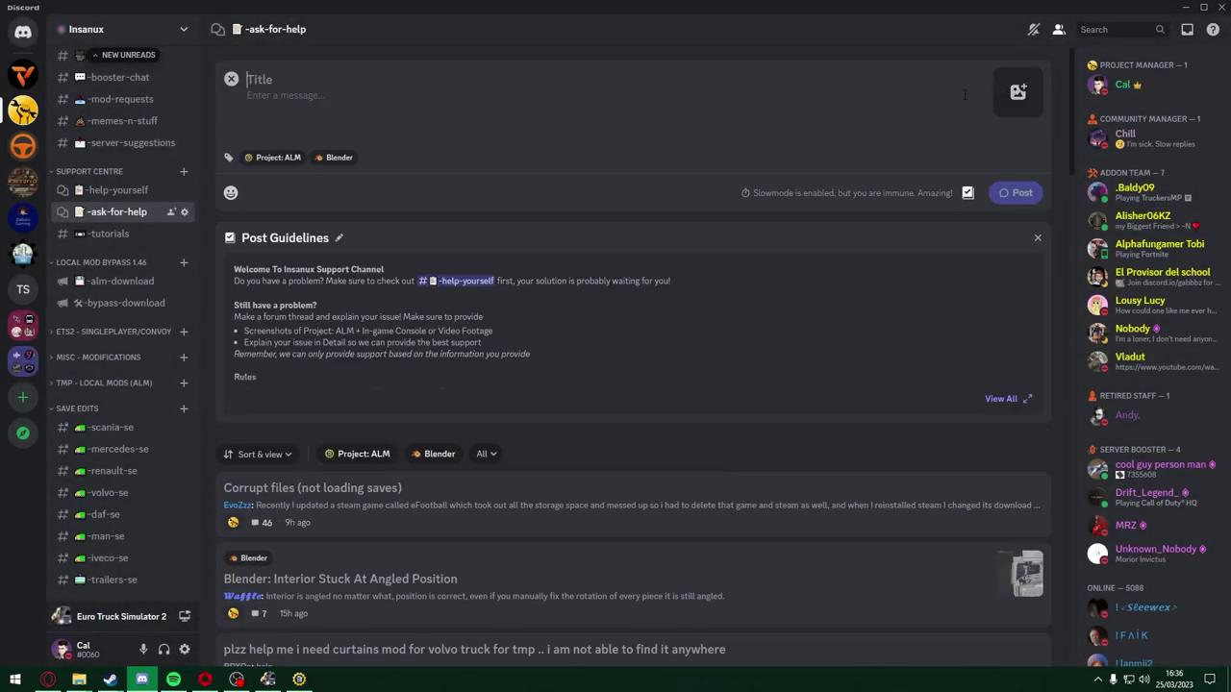